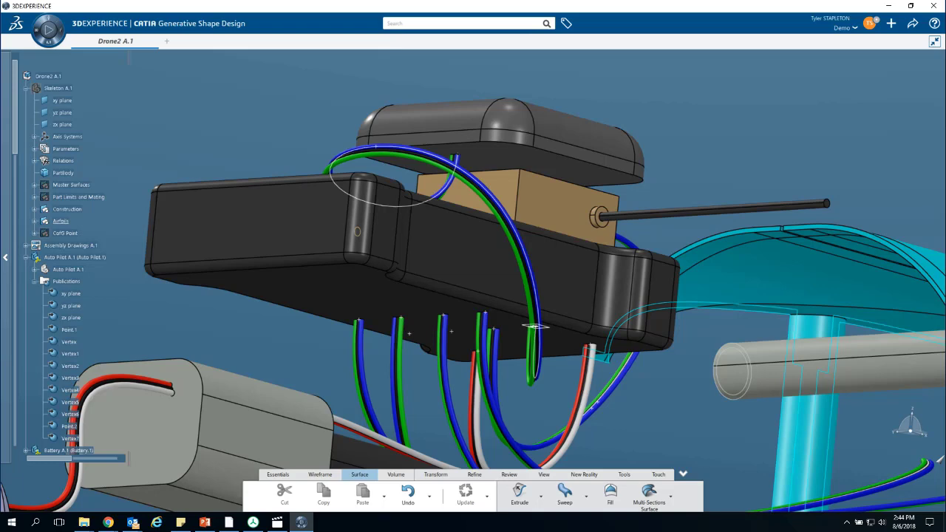
- Examine how the wires run between the autopilot, GPS unit, battery, motor and wing of the drone
middle_drag(303, 338, 355, 292)
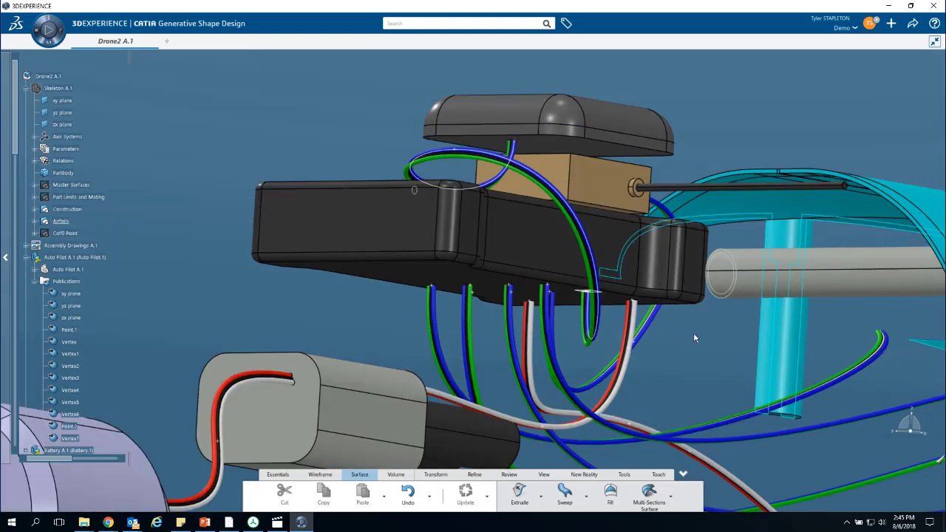
ctrl+middle_drag(695, 338, 706, 451)
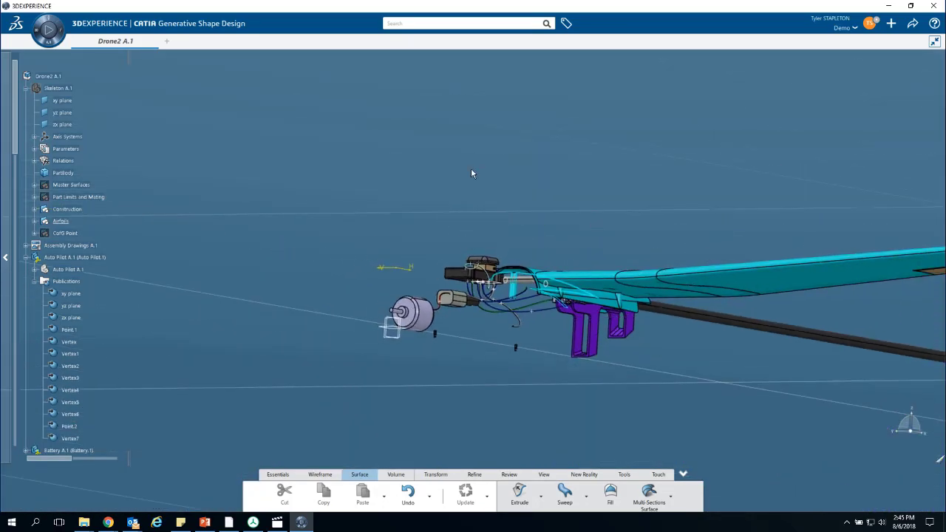
middle_drag(414, 164, 471, 231)
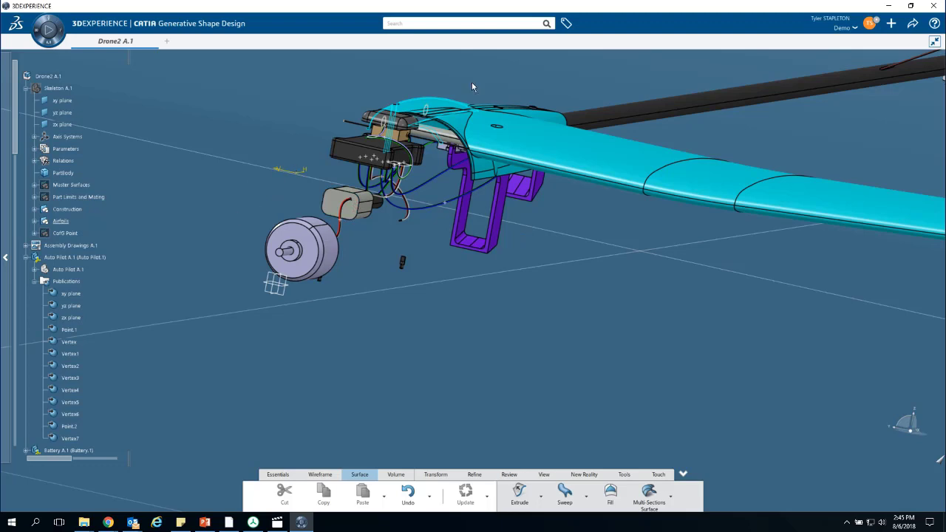
mouse_move(284, 188)
middle_down()
mouse_move(275, 198)
mouse_move(283, 195)
mouse_move(271, 185)
middle_up()
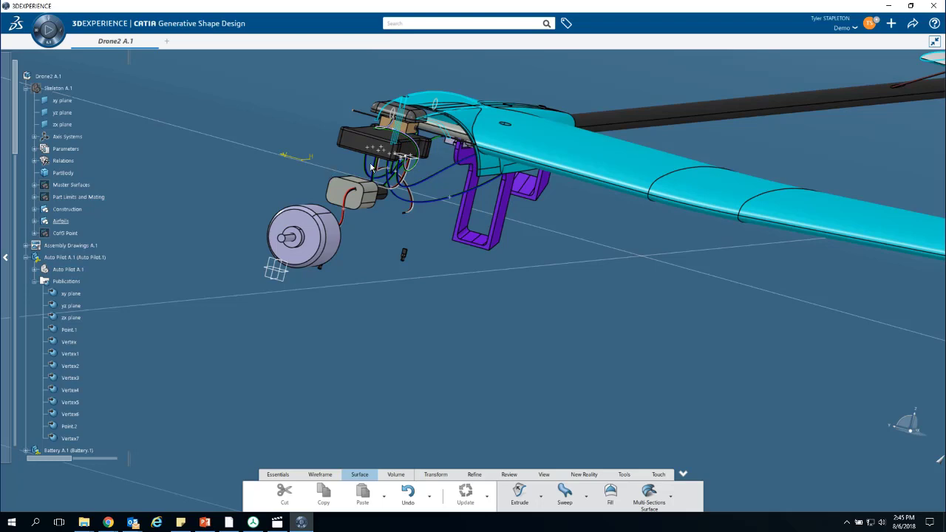
ctrl+middle_drag(435, 222, 467, 190)
middle_drag(392, 162, 610, 447)
ctrl+middle_drag(578, 273, 575, 250)
middle_drag(601, 278, 635, 304)
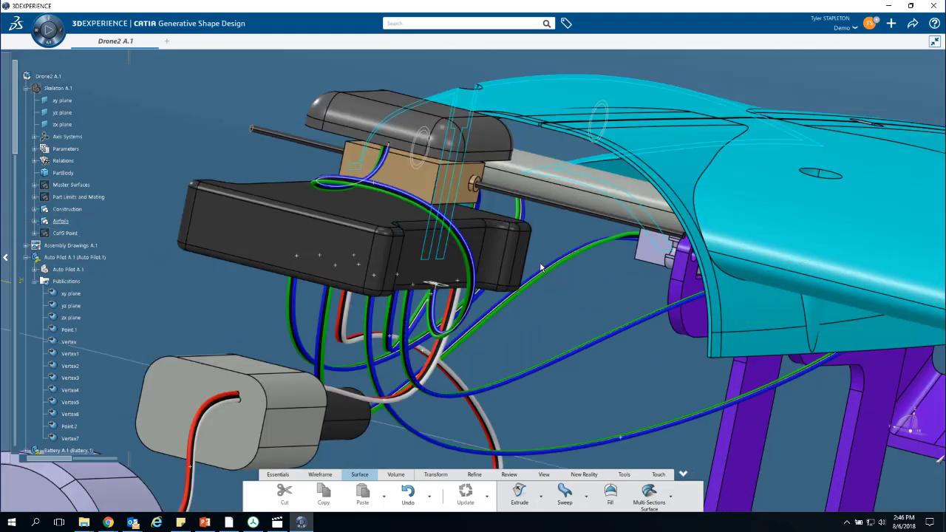
middle_drag(545, 279, 624, 281)
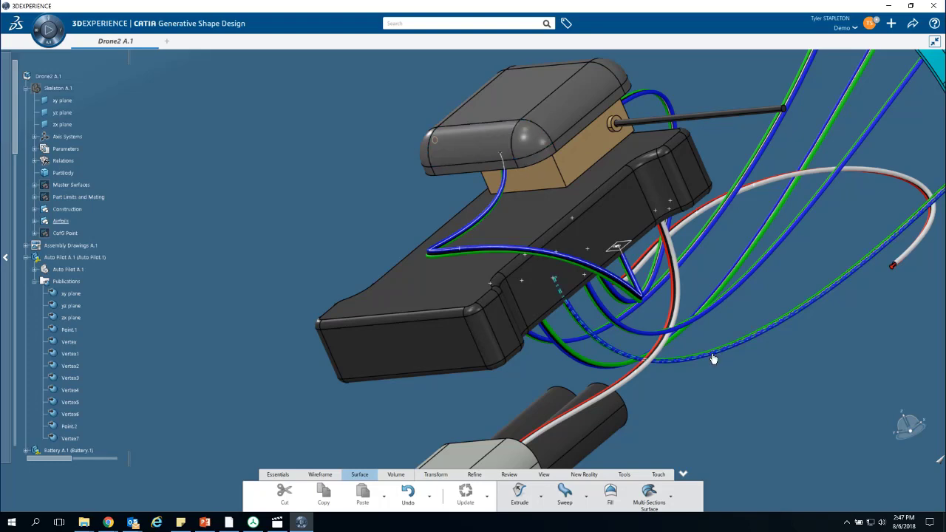
- Delete the spline guiding the wire between the GPS unit and the autopilot, including all its children
scroll(714, 359, up, 5)
middle_drag(753, 301, 471, 417)
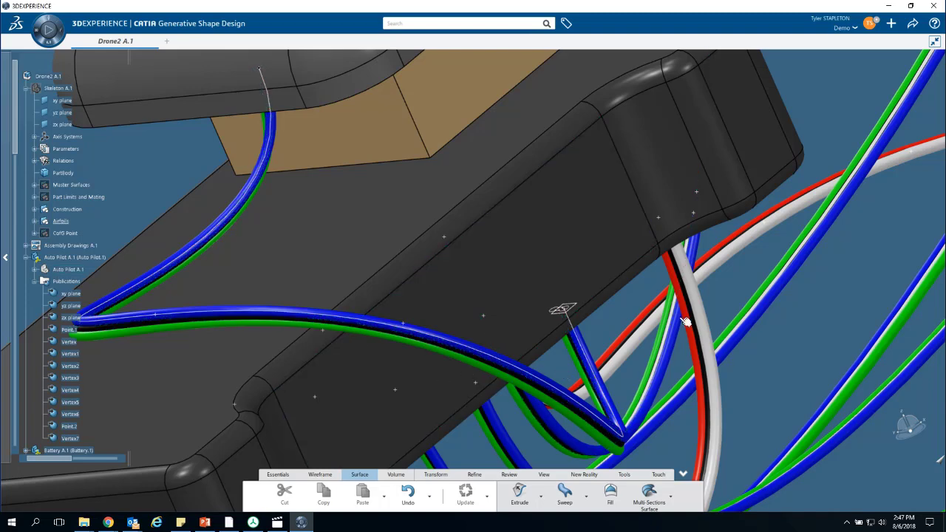
middle_drag(637, 306, 697, 254)
scroll(698, 254, down, 1)
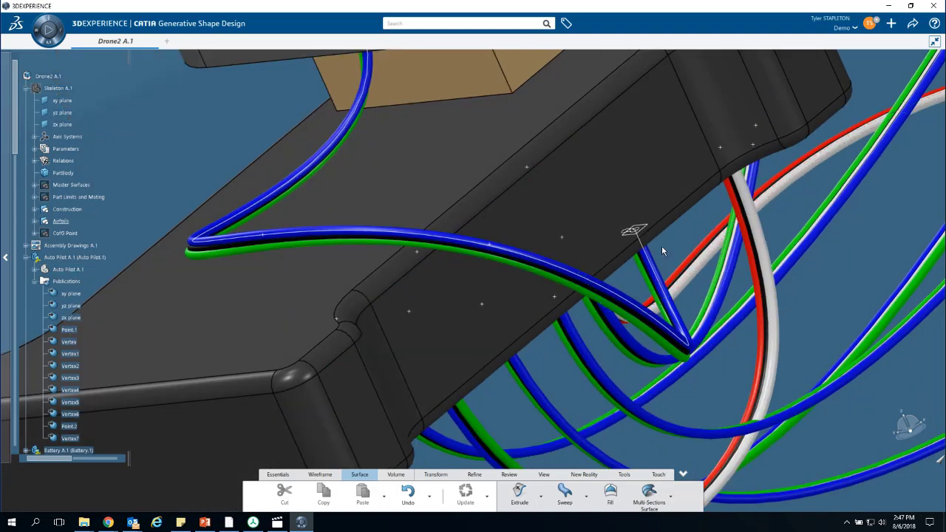
click(654, 263)
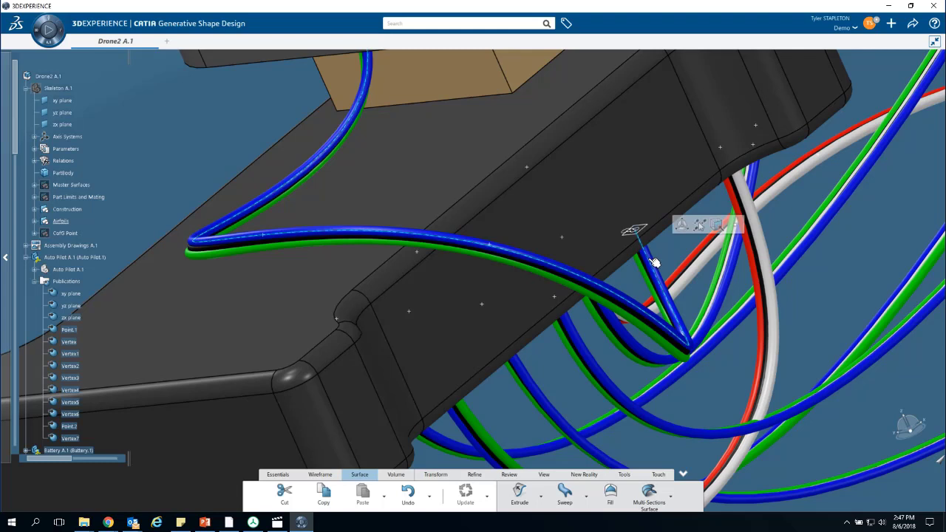
right_click(654, 262)
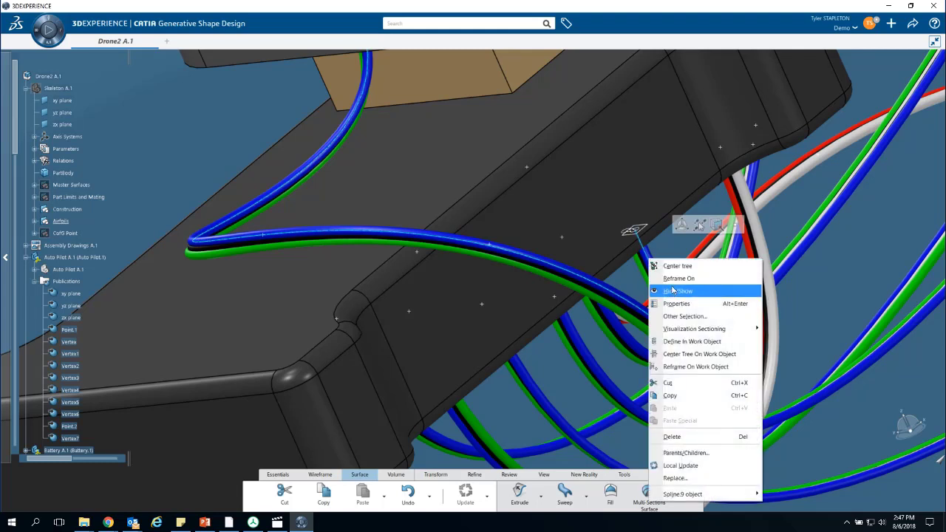
click(708, 438)
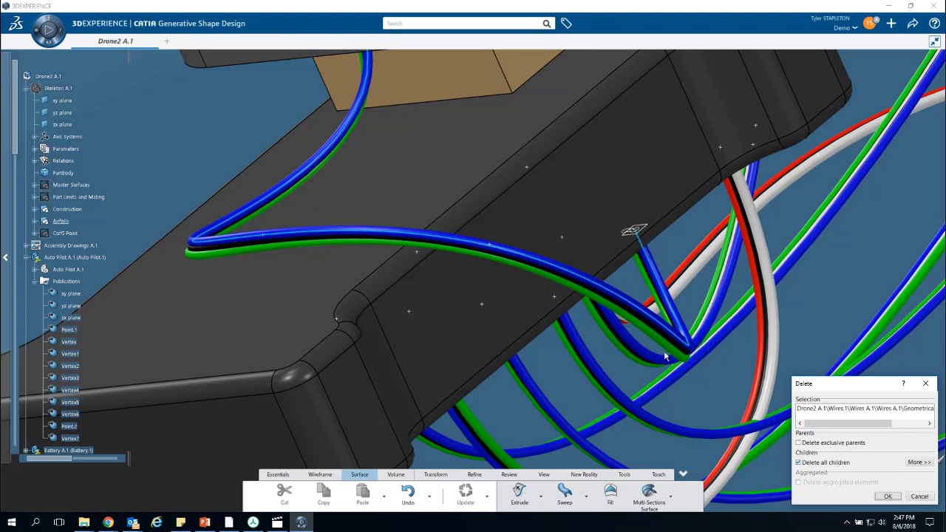
click(887, 496)
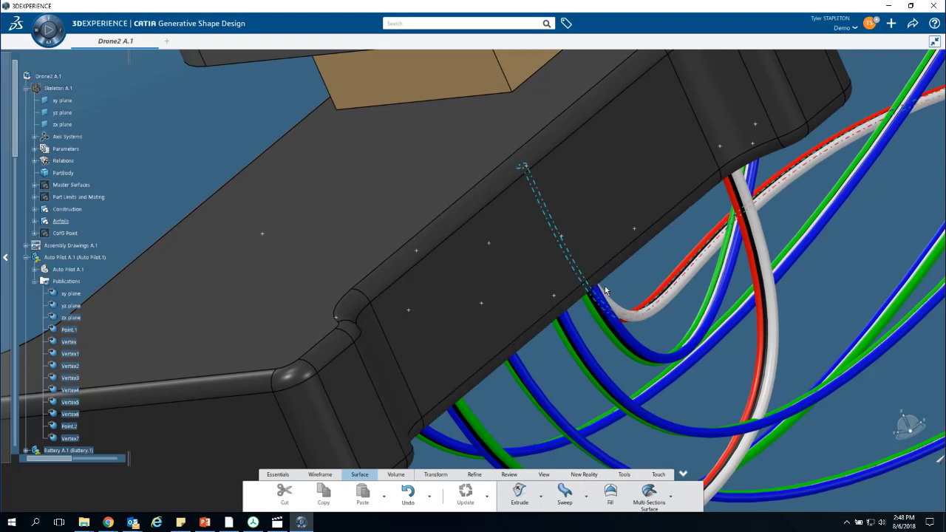
- Inspect the GPS and autopilot connection points and review the coordinate definition of the free-standing point between them
middle_drag(658, 259, 660, 317)
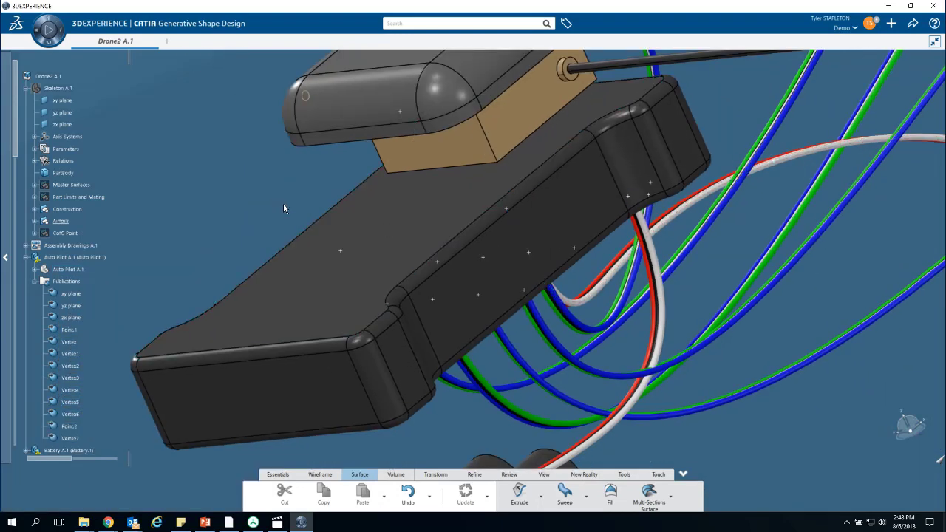
middle_drag(283, 204, 295, 131)
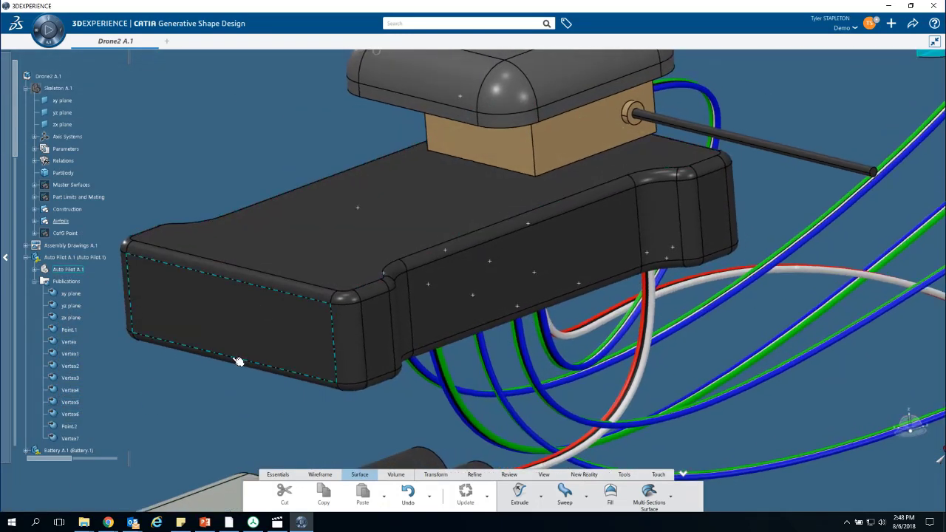
middle_drag(235, 371, 332, 378)
middle_drag(606, 391, 618, 292)
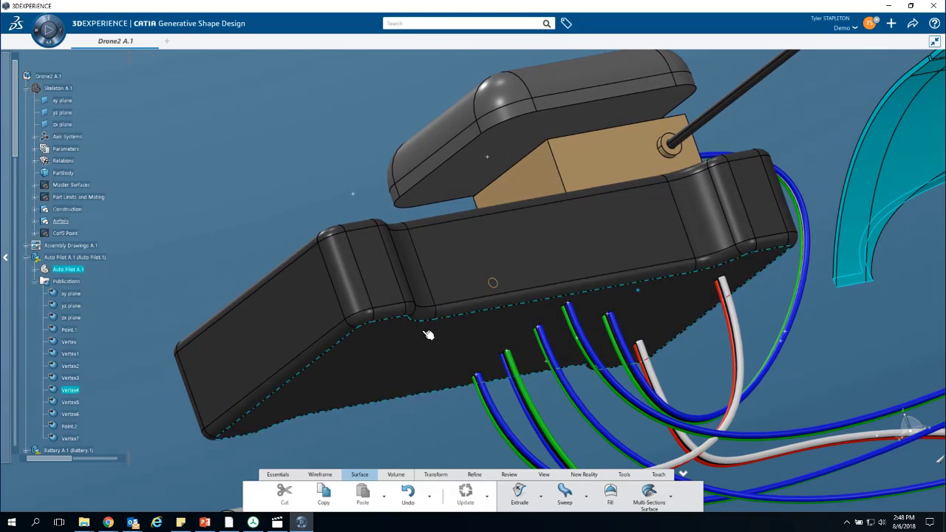
click(520, 141)
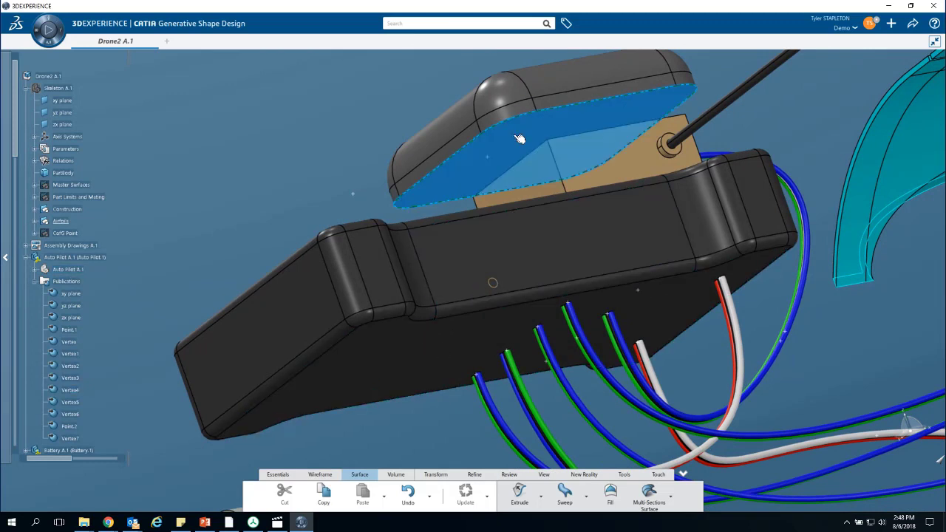
click(375, 191)
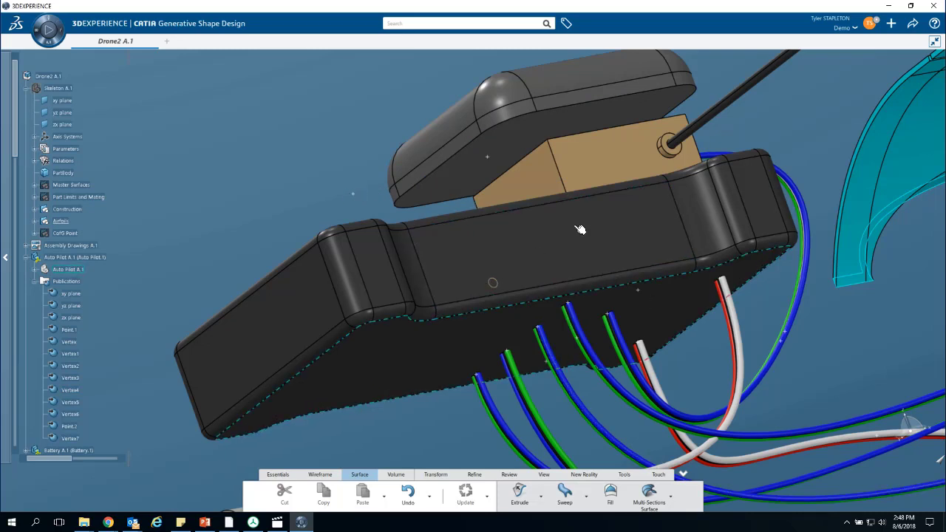
click(356, 197)
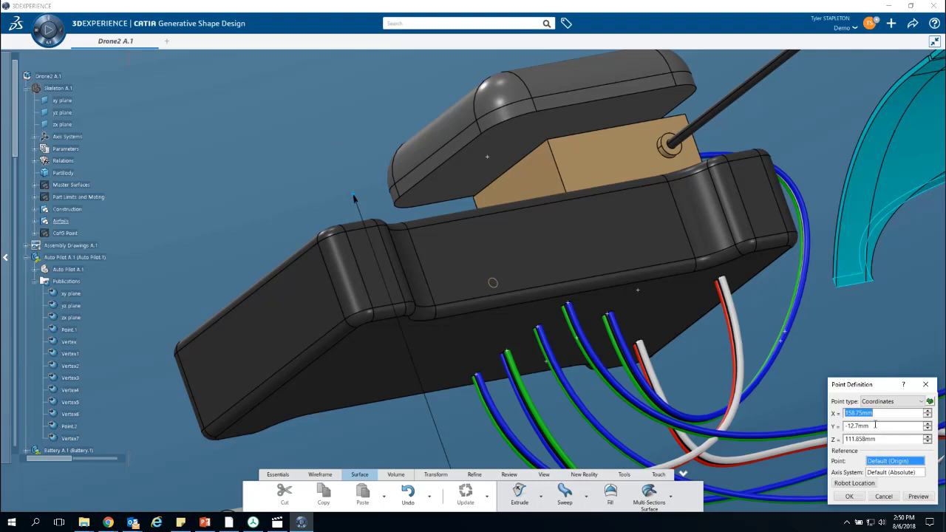
click(849, 496)
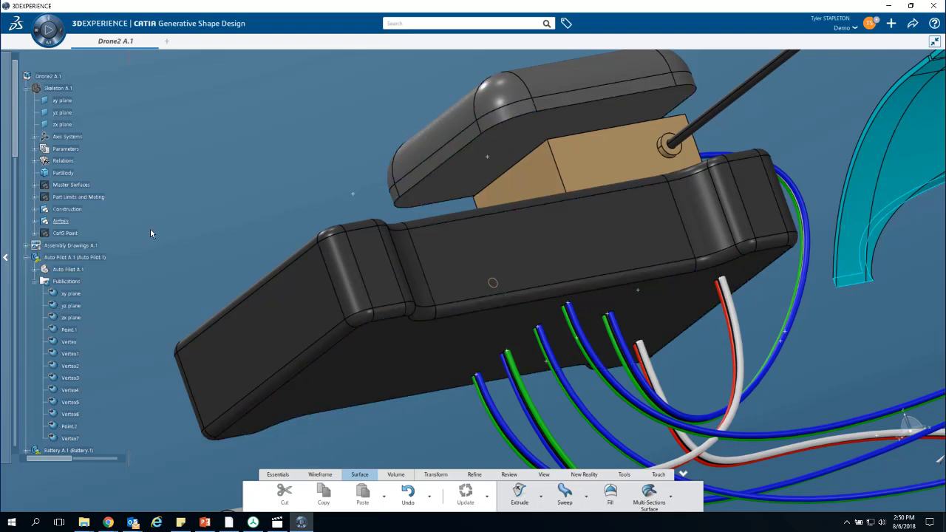
- Expand the Auto Pilot part's geometry and identify where Point.1, Point.2 and RectPattern.1 lie on its underside
scroll(51, 185, down, 2)
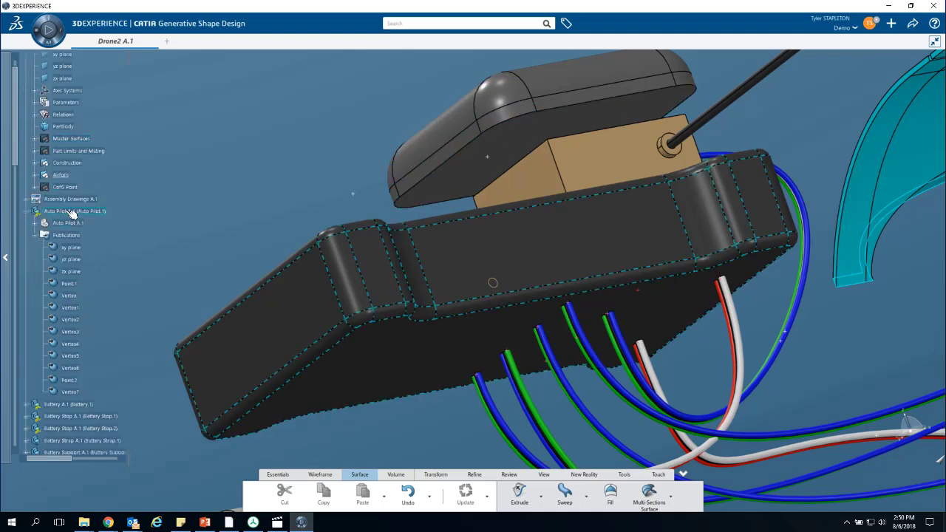
click(72, 212)
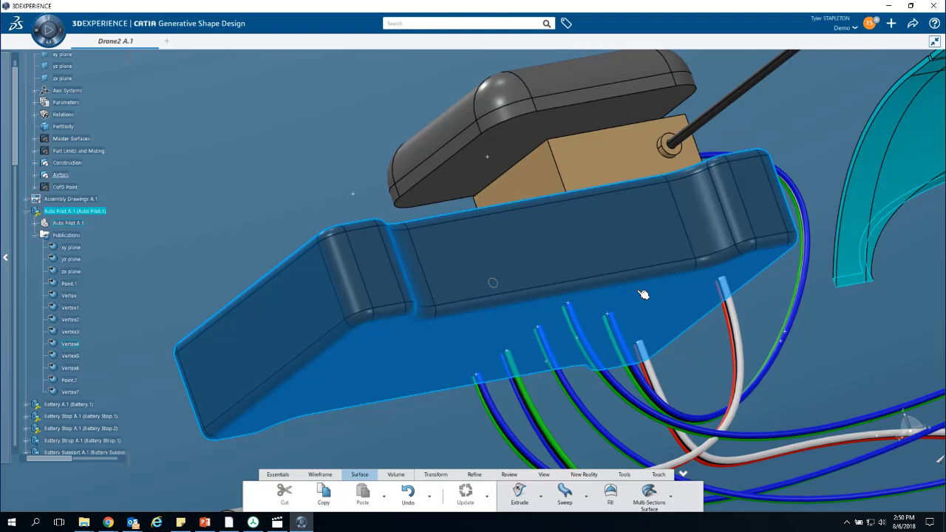
click(35, 223)
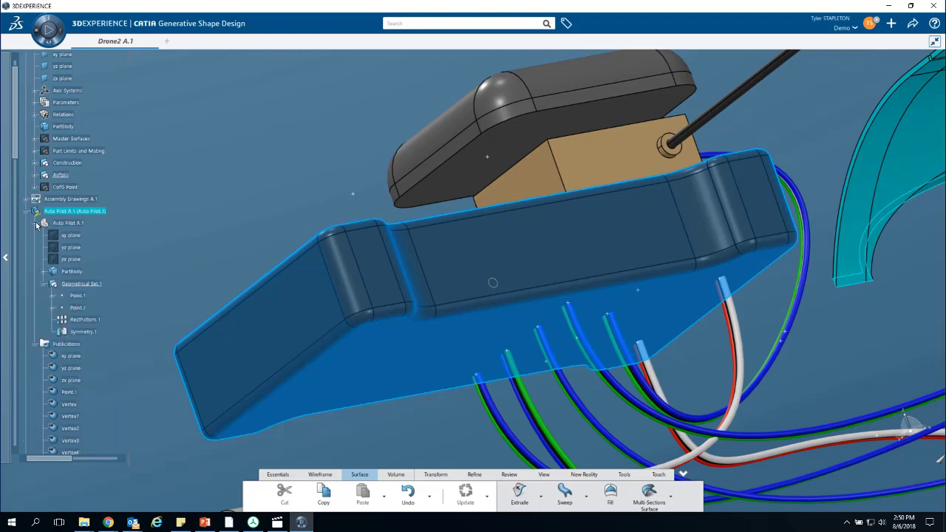
click(77, 296)
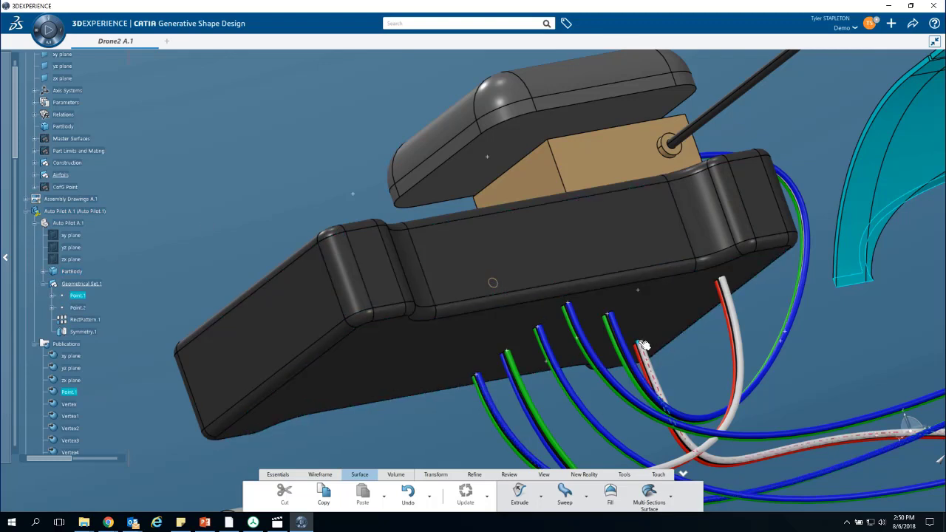
click(725, 282)
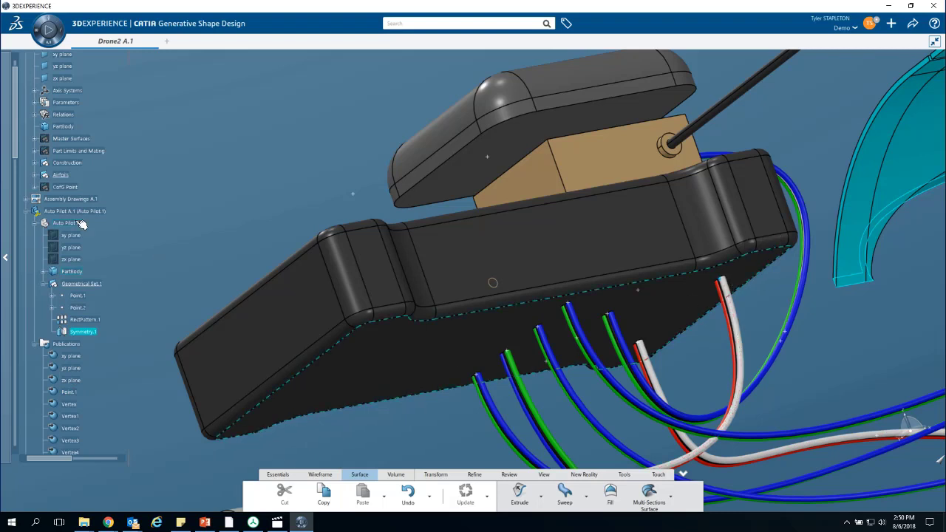
click(80, 308)
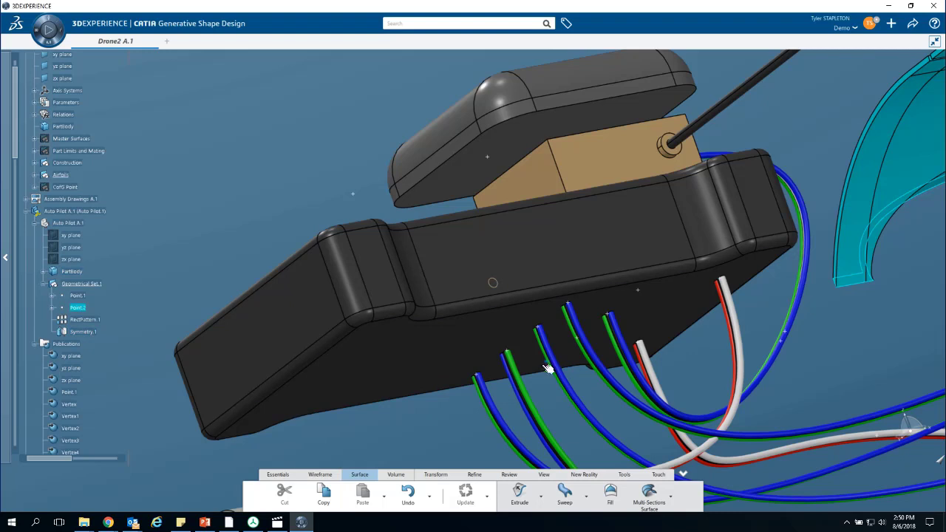
click(85, 319)
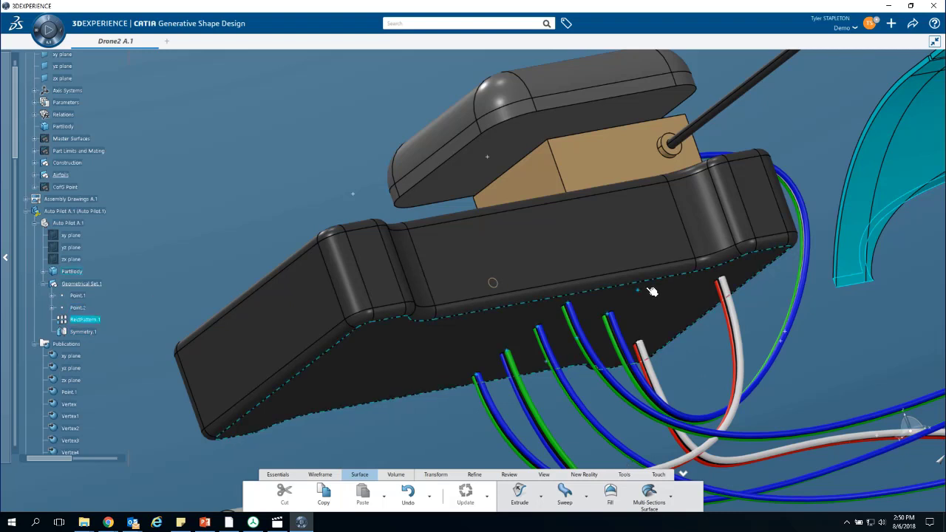
click(204, 179)
- Collapse the Auto Pilot publications and part geometry, and make the Wires A.1 part the active one
scroll(65, 319, down, 4)
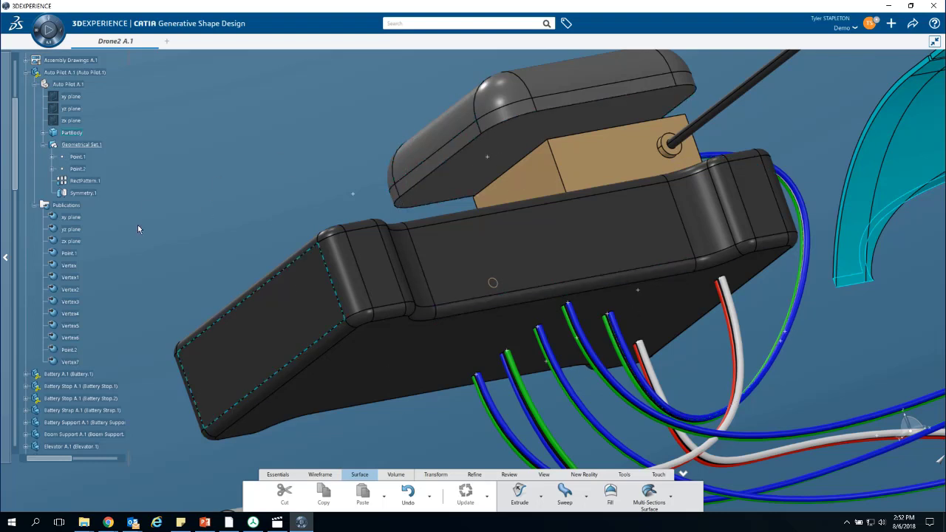
click(35, 204)
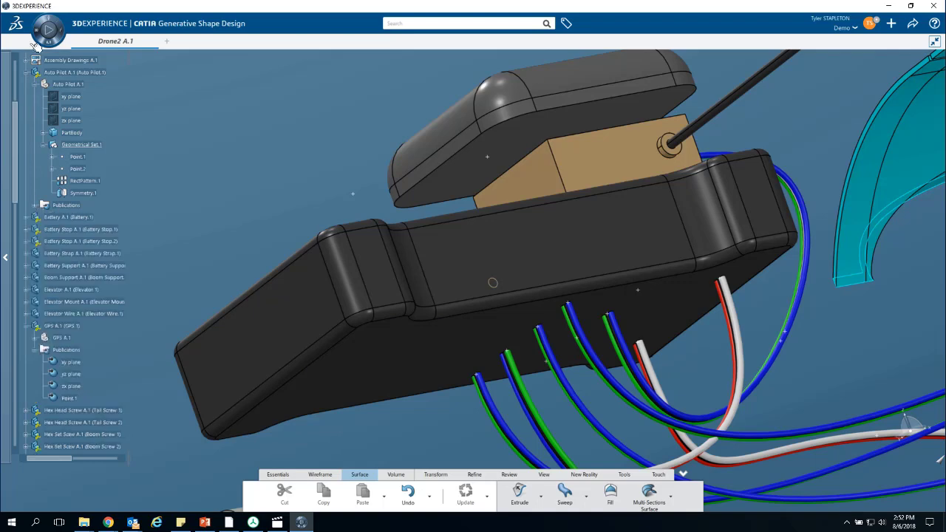
click(36, 84)
scroll(76, 221, up, 5)
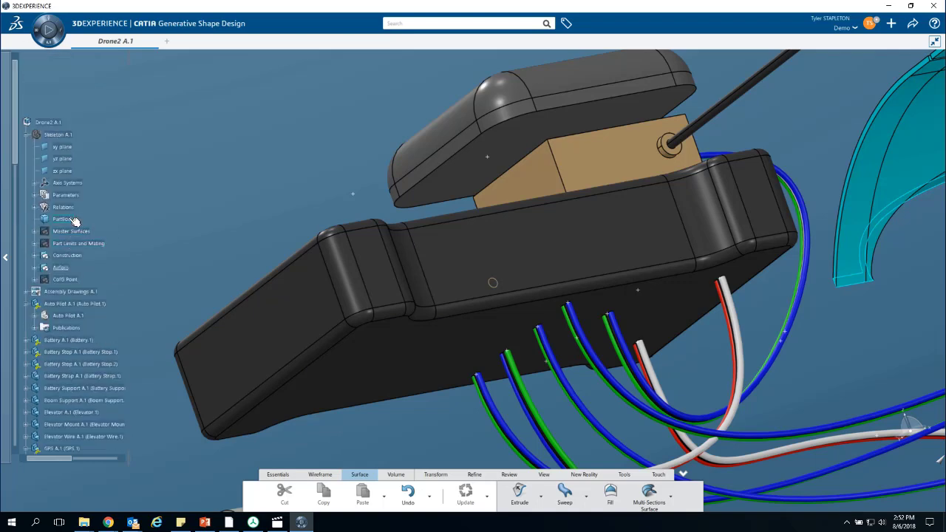
scroll(71, 221, down, 8)
scroll(71, 219, down, 6)
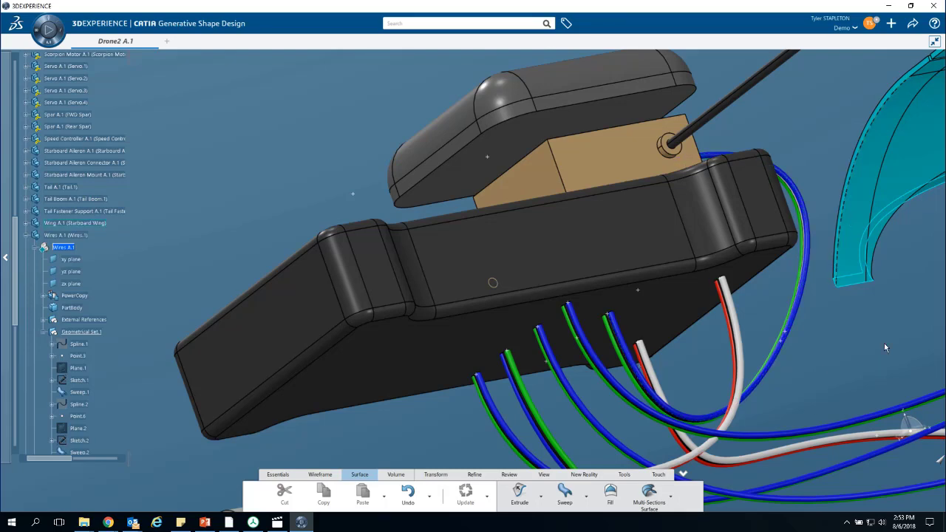
- Start a spline through the GPS unit's connection point, the free-standing point between the parts, and the connection point on the autopilot's underside
ctrl+middle_drag(886, 343, 736, 367)
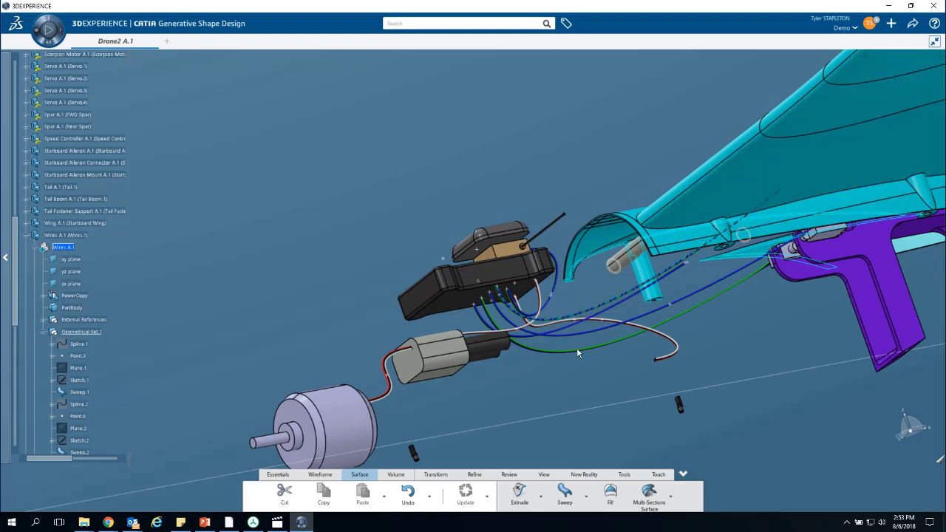
scroll(569, 365, down, 2)
scroll(560, 366, up, 5)
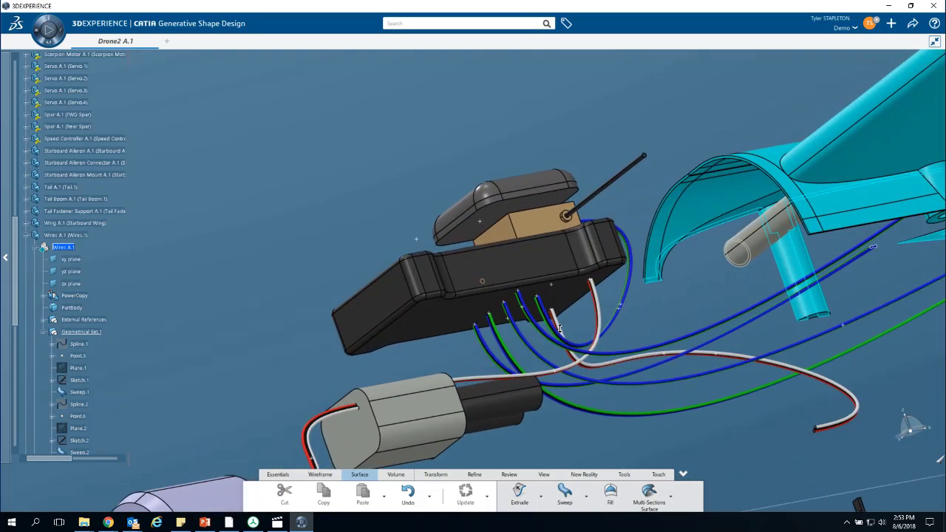
middle_drag(665, 322, 498, 317)
scroll(356, 340, up, 1)
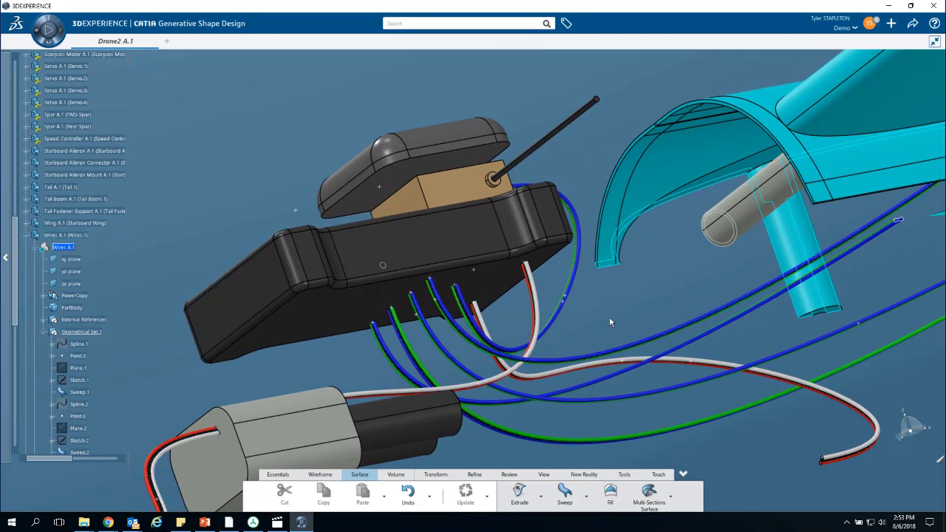
scroll(584, 305, up, 2)
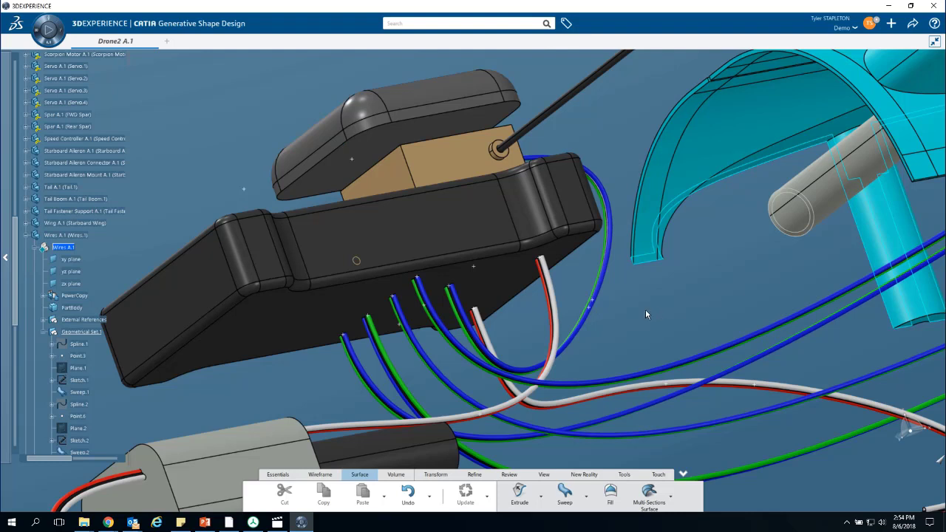
click(322, 473)
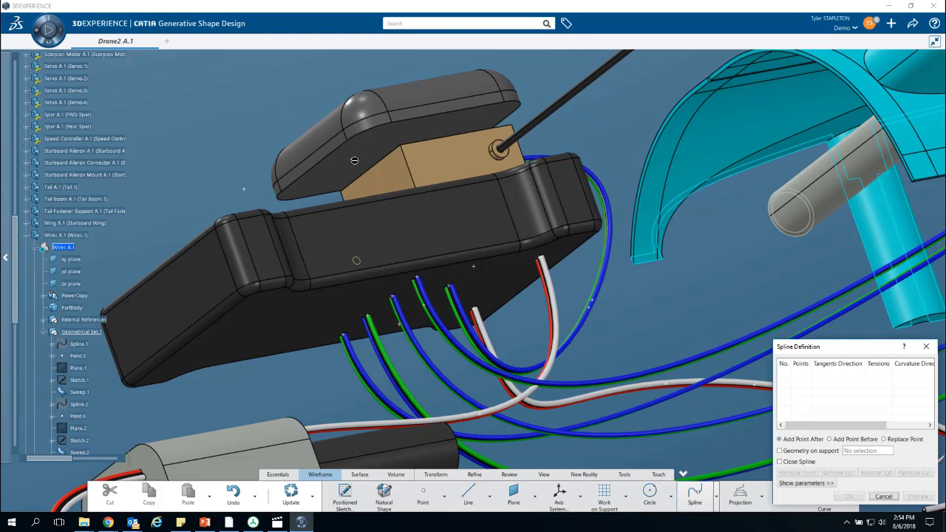
click(352, 158)
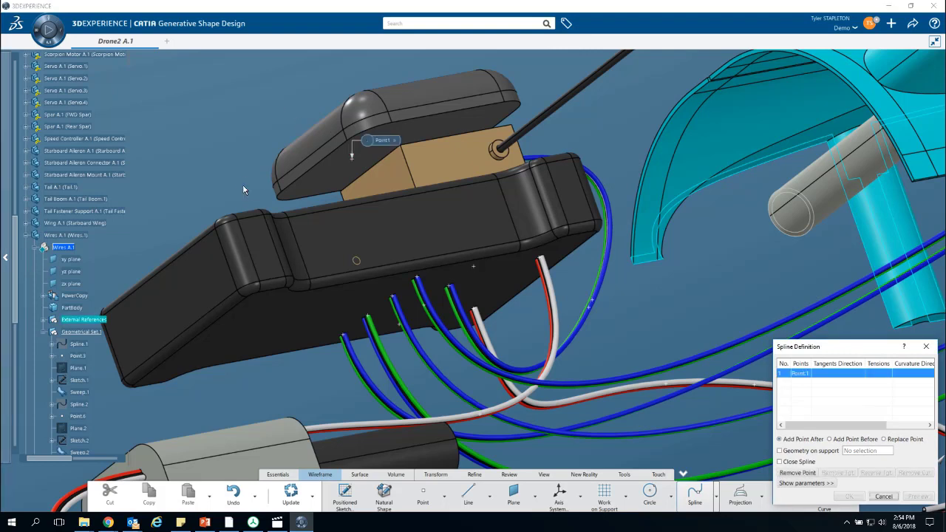
click(245, 187)
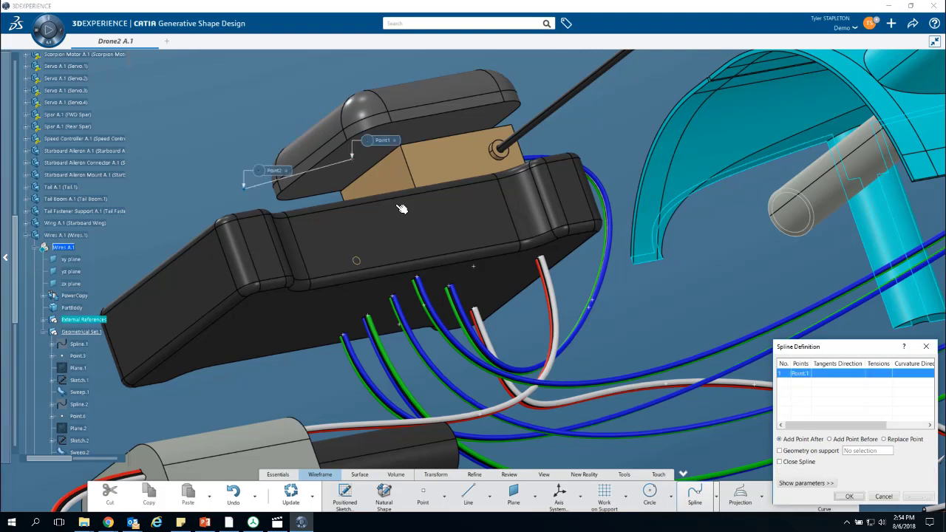
click(477, 268)
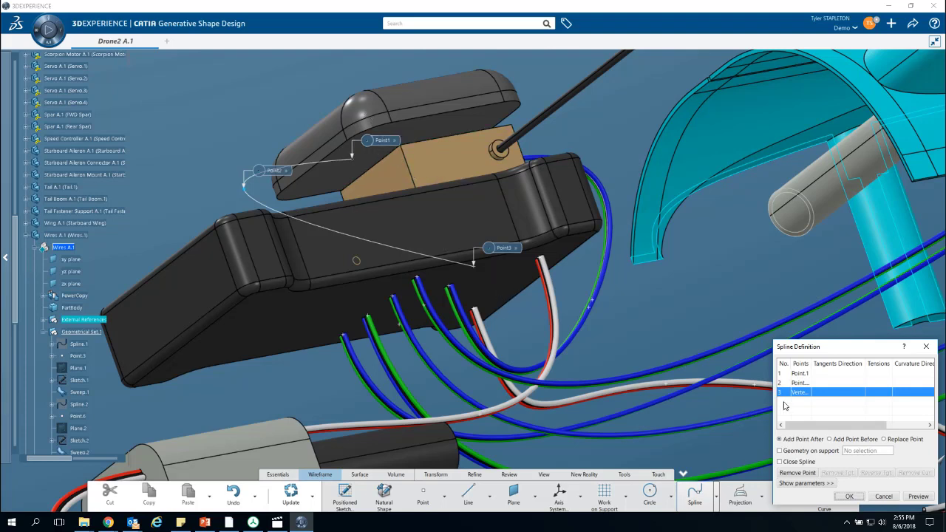
- Show the spline parameters and set the tangent direction at the autopilot end point to the xy plane
click(807, 484)
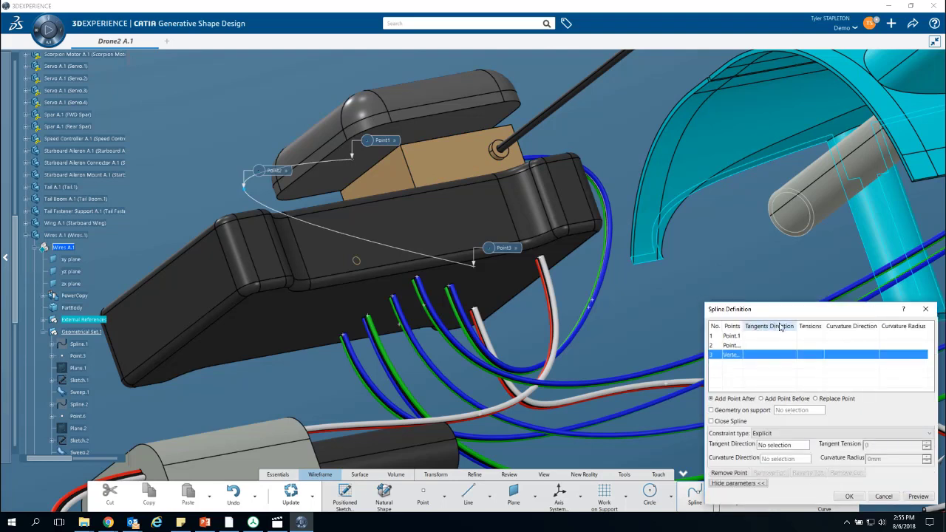
click(782, 445)
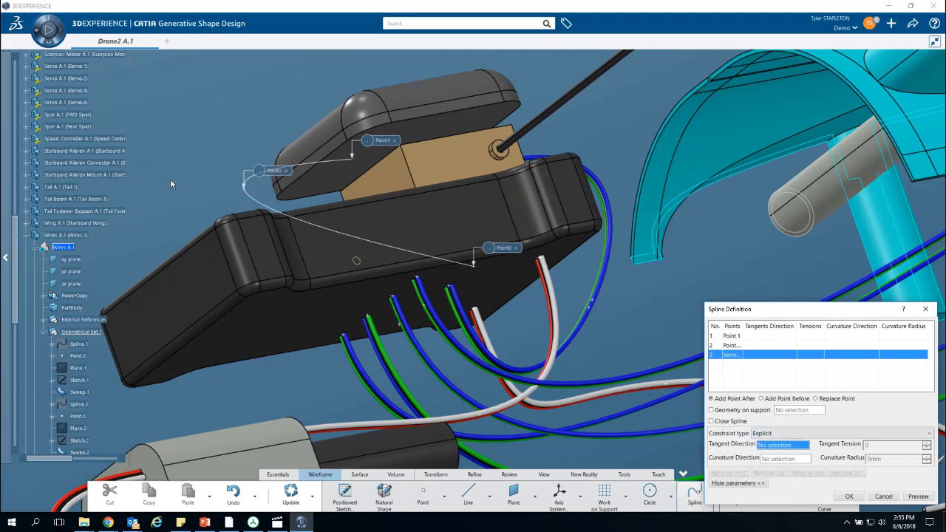
ctrl+middle_drag(165, 162, 176, 247)
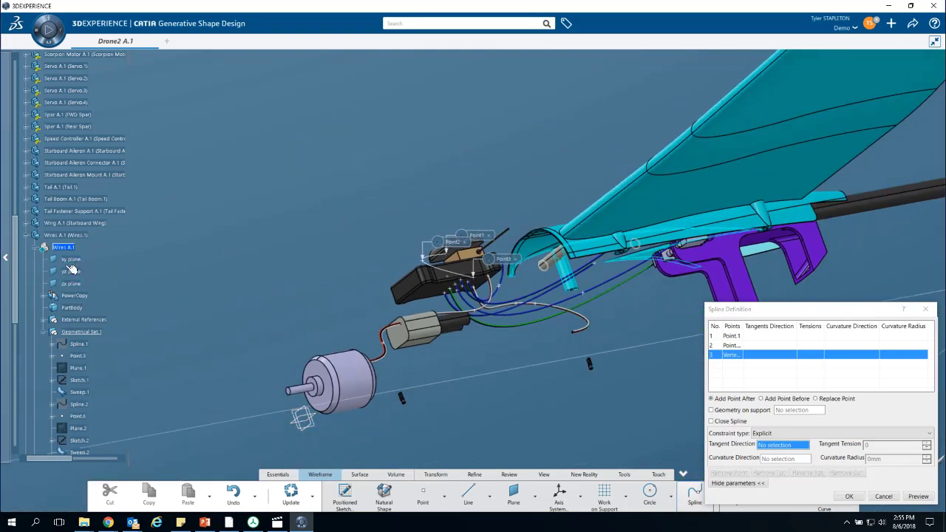
click(74, 260)
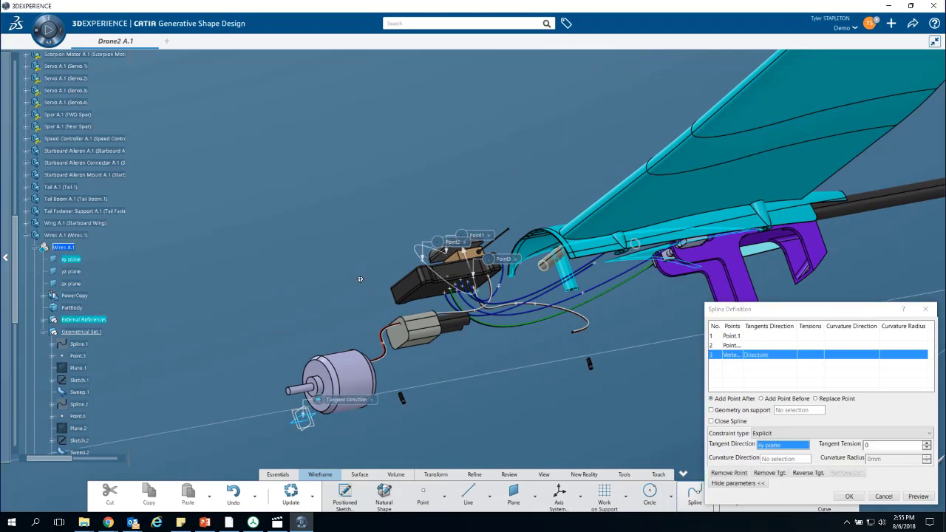
ctrl+middle_drag(361, 280, 495, 267)
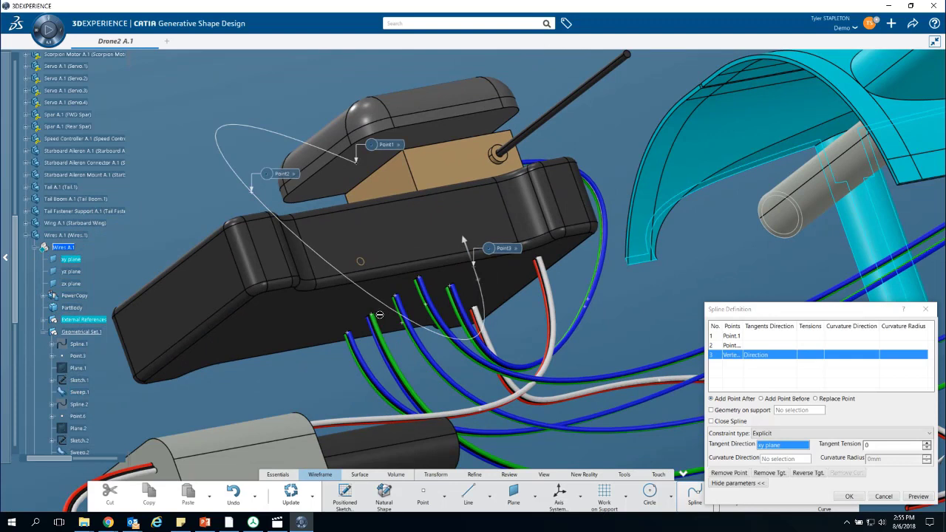
drag(476, 267, 481, 299)
- Set the spline's tangent direction at the GPS point to the xy plane and reverse it so the curve leaves downward
click(757, 336)
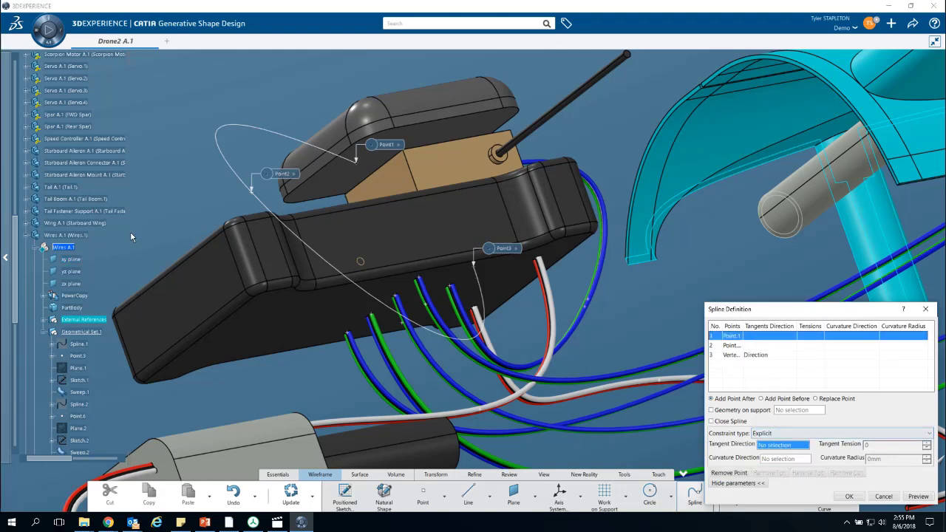
click(74, 260)
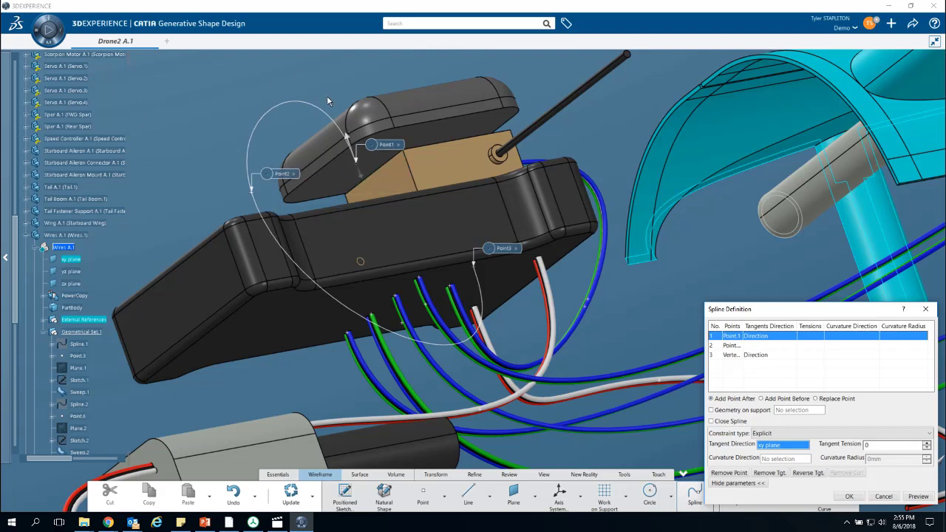
click(352, 150)
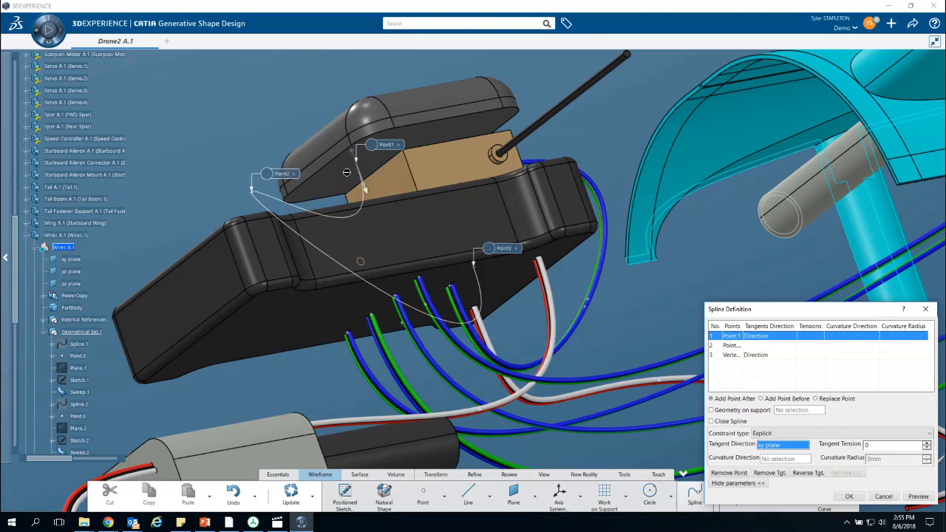
- Set the tangent direction at the spline's middle point to the zx plane, reverse it, and create the spline
middle_drag(275, 124, 401, 212)
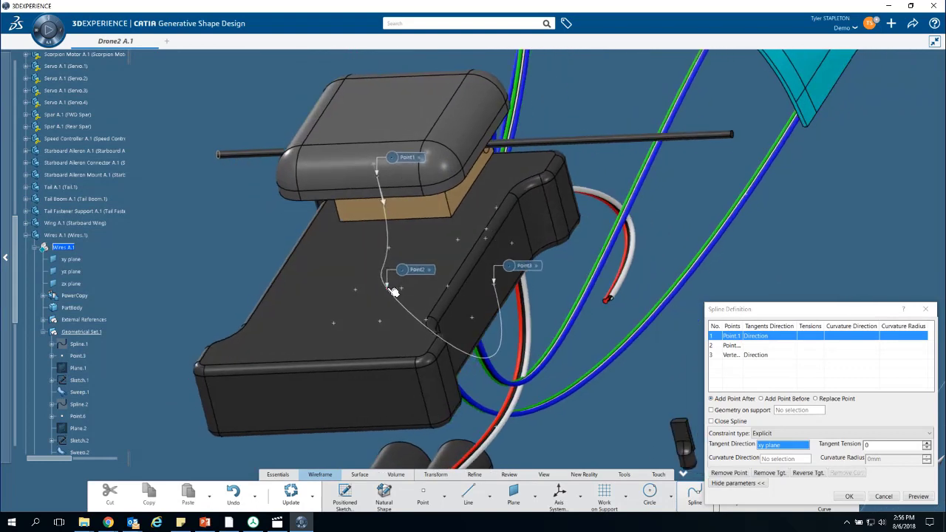
middle_drag(390, 287, 368, 232)
click(444, 213)
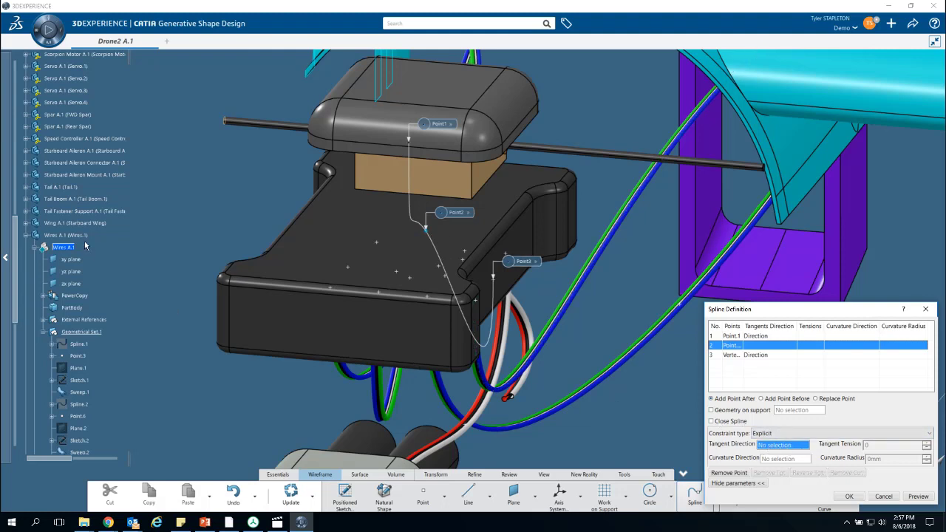
click(71, 284)
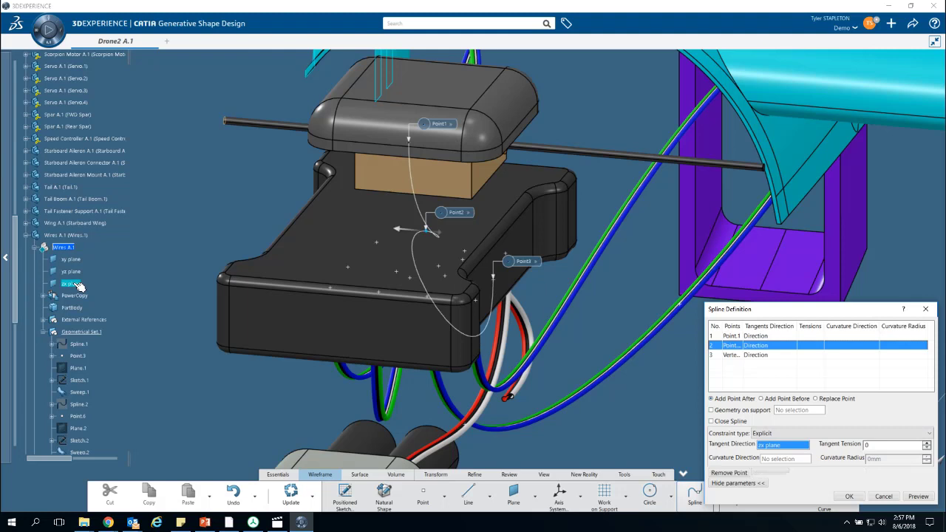
click(402, 236)
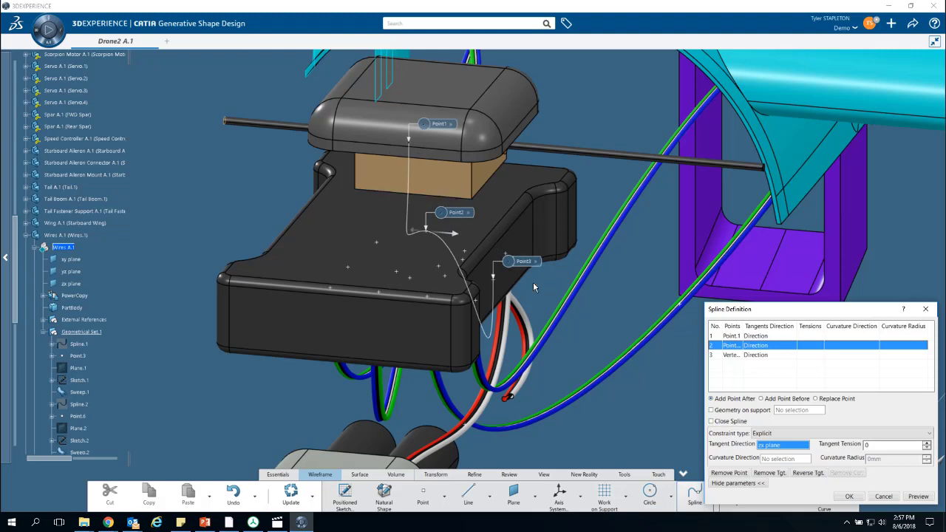
click(847, 497)
- Create a plane of type Normal to curve on the new spline, passing through its end vertex on the autopilot's underside
middle_drag(422, 321, 414, 275)
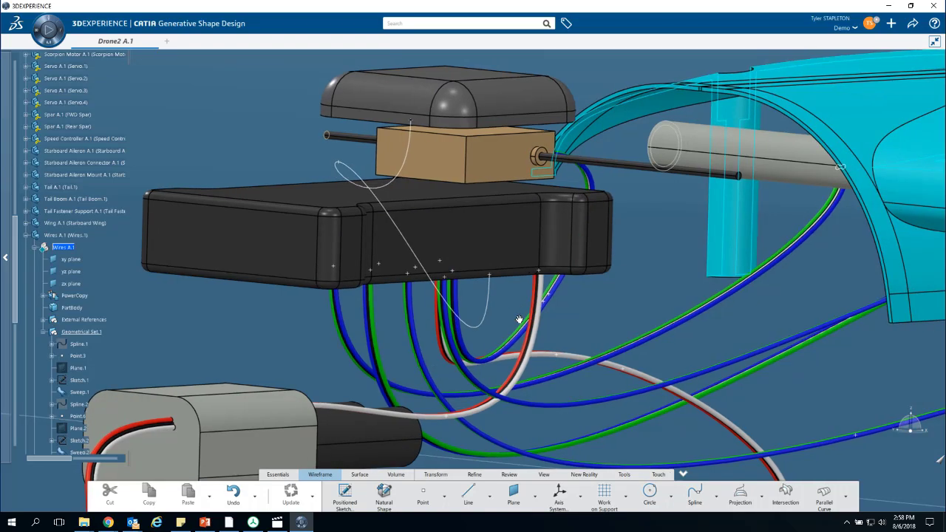
mouse_move(520, 319)
middle_down()
mouse_move(443, 182)
mouse_move(506, 324)
middle_up()
scroll(507, 324, up, 5)
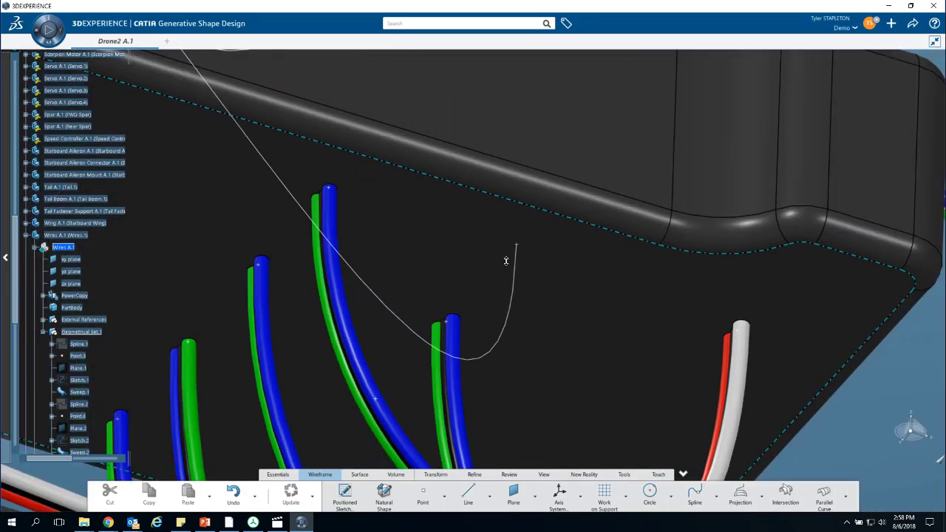
click(515, 246)
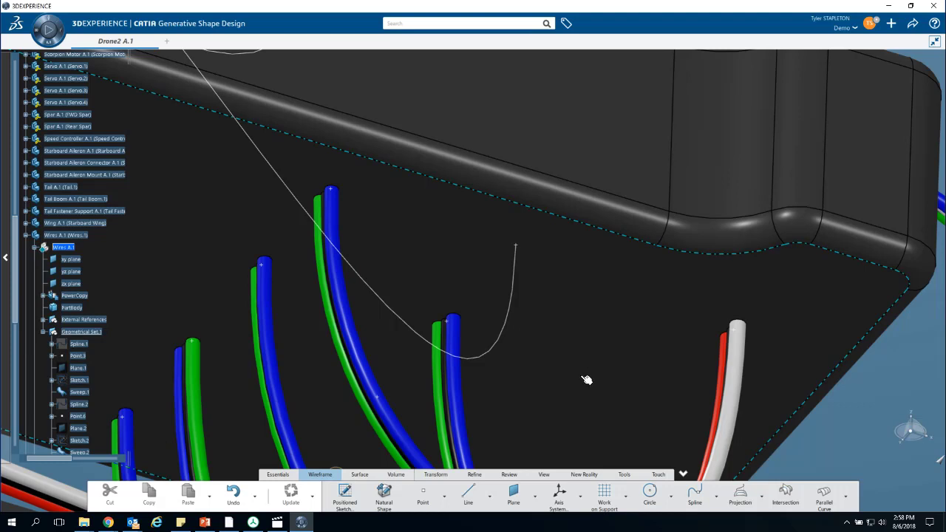
click(517, 501)
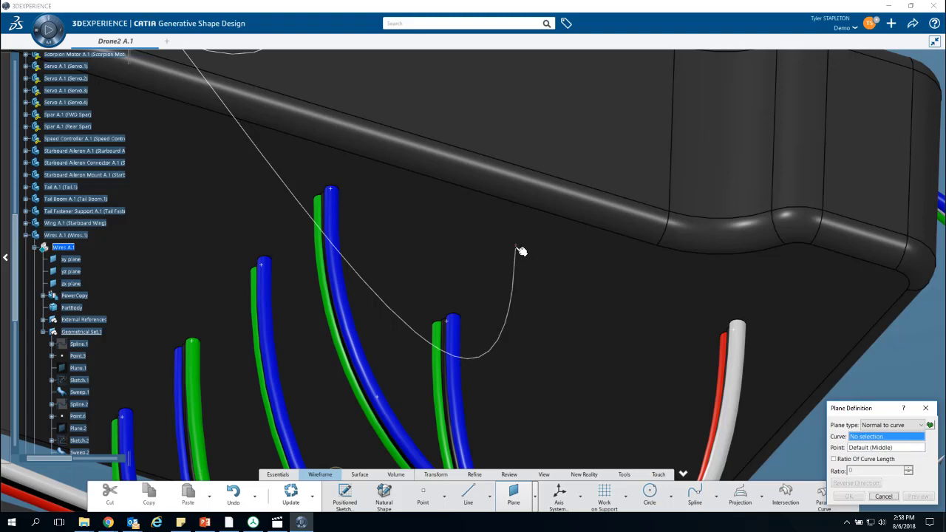
click(518, 246)
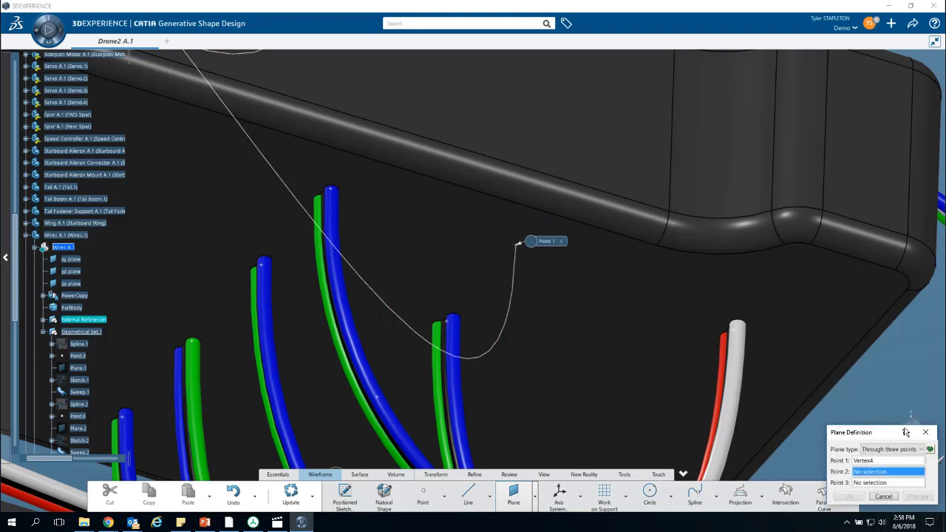
click(912, 450)
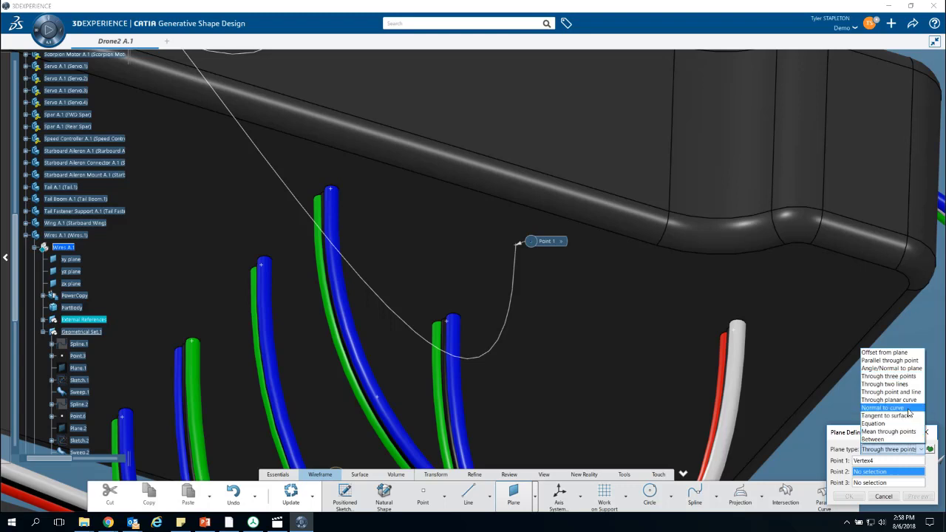
click(909, 412)
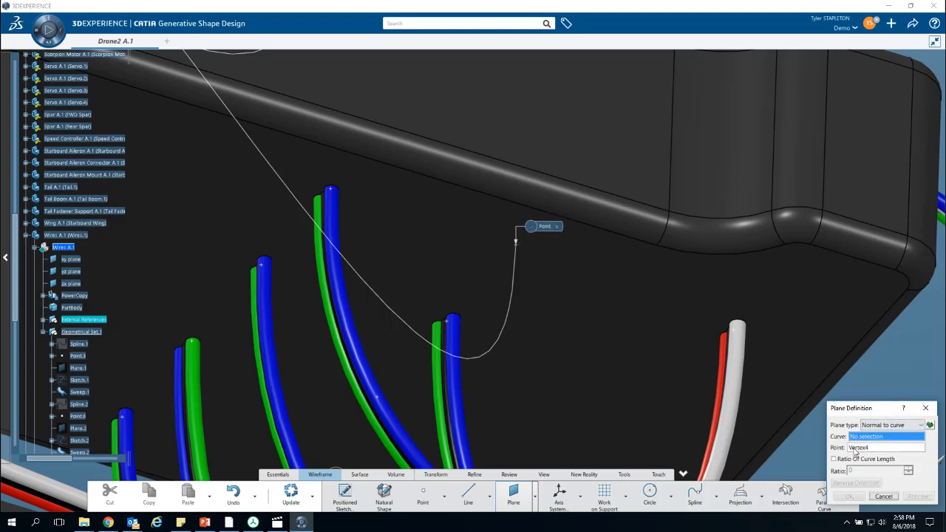
click(511, 291)
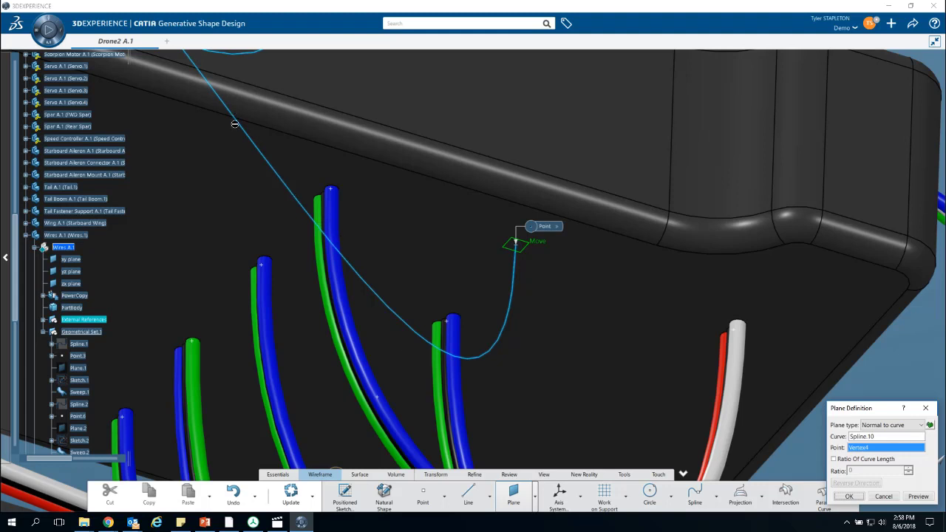
click(849, 496)
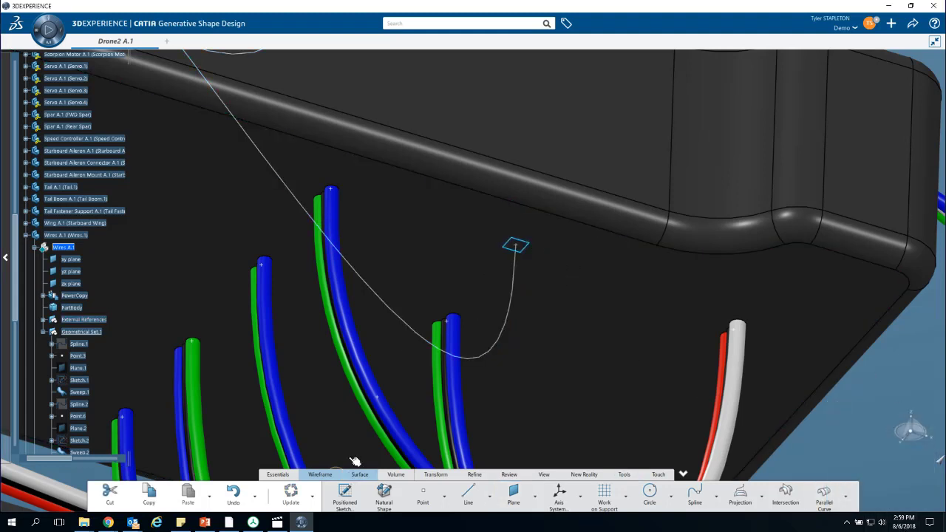
- Open a positioned sketch on the new plane and draw a circle of about 1 mm radius with a smaller circle directly below it
click(344, 498)
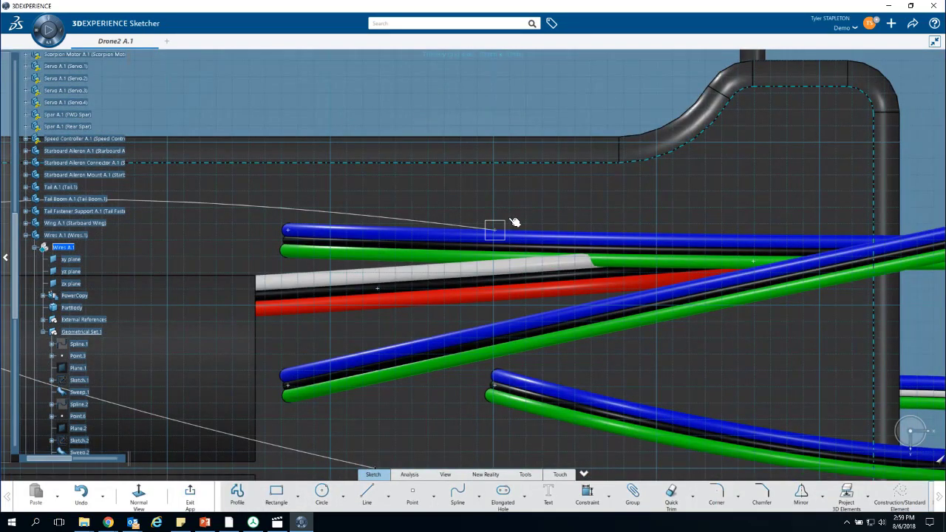
click(321, 494)
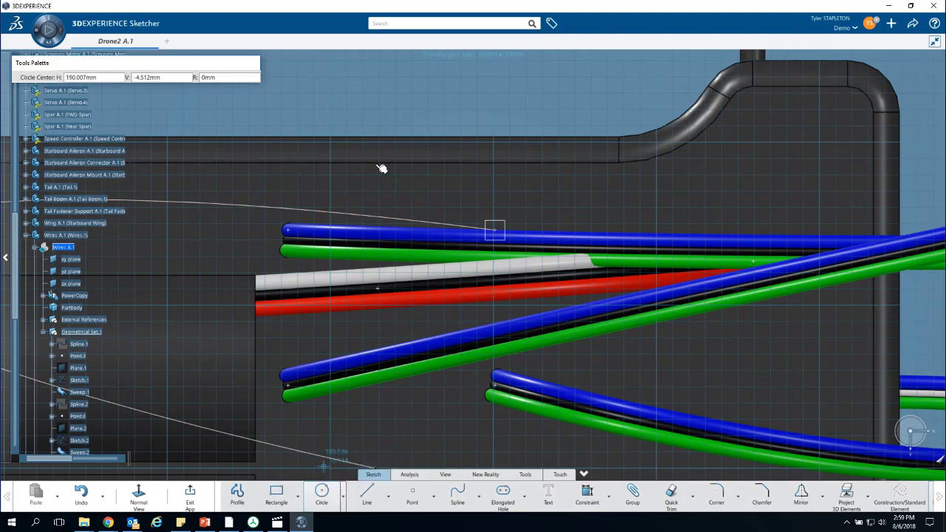
click(602, 88)
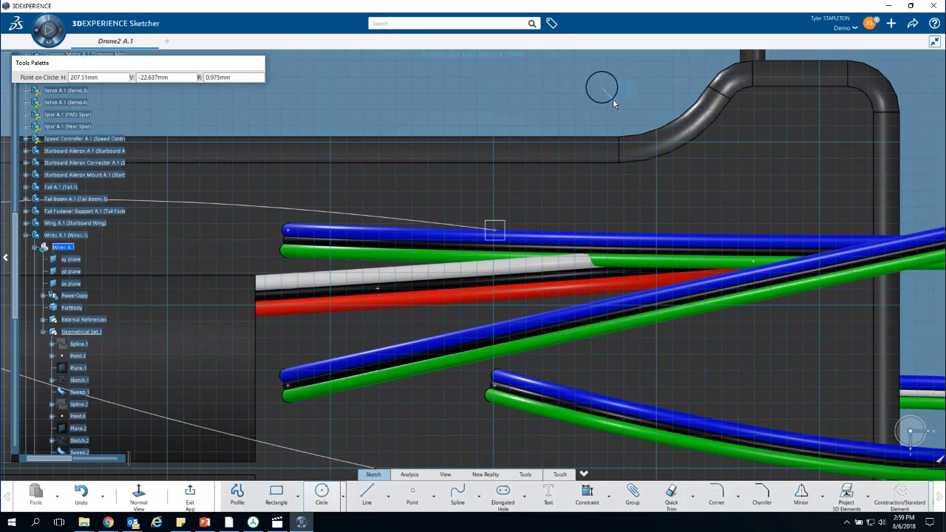
click(612, 98)
click(322, 493)
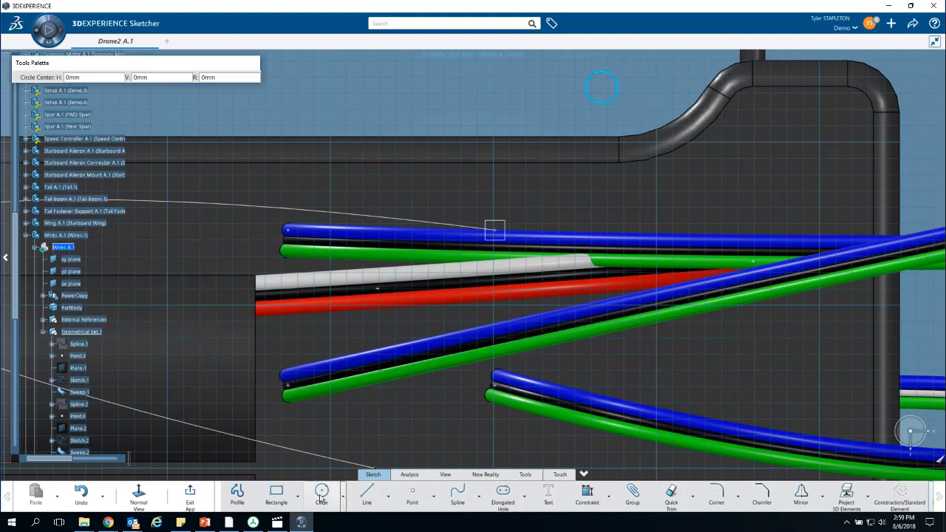
click(601, 127)
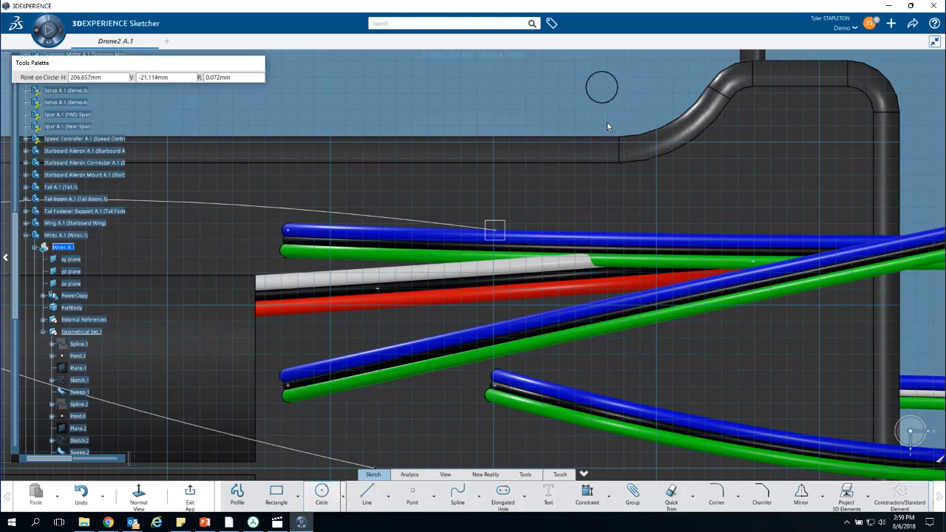
click(611, 115)
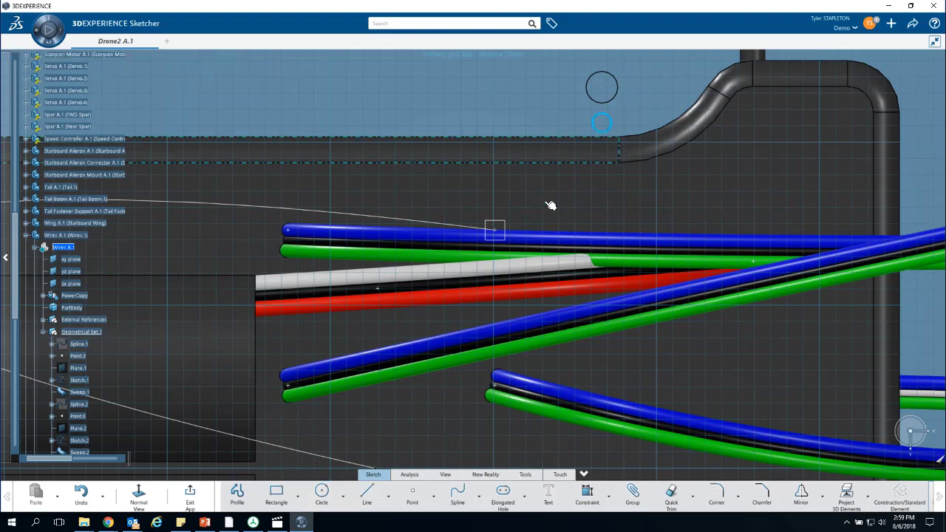
- Draw a third circle of about 1 mm radius directly below the smaller circle, vertically in line with the other two
click(320, 503)
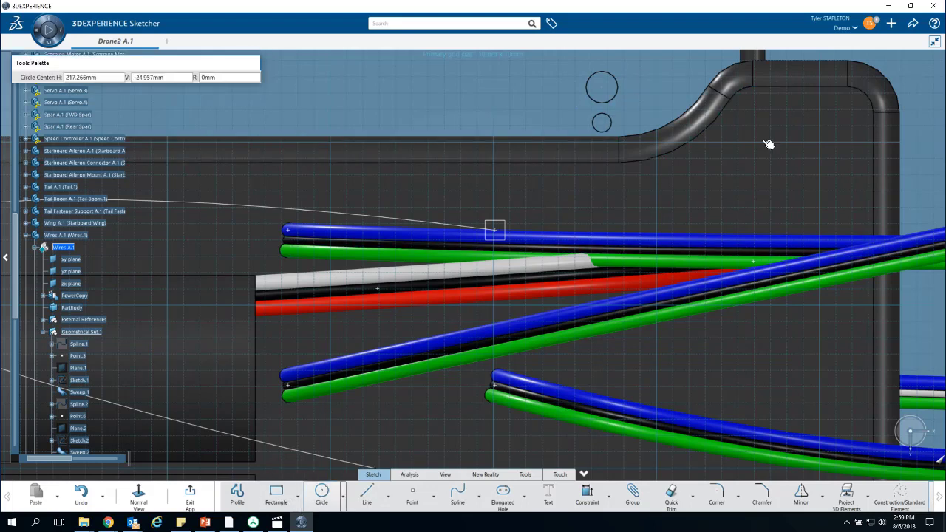
click(602, 157)
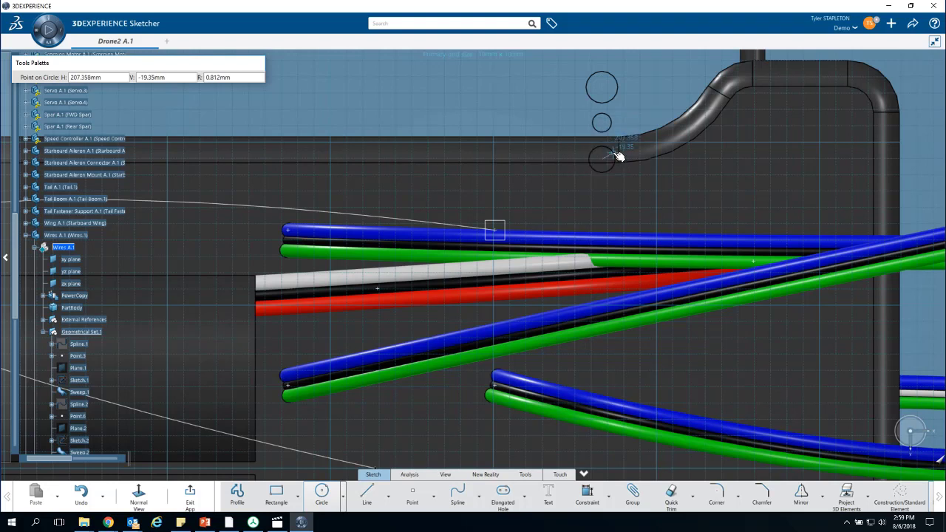
click(623, 153)
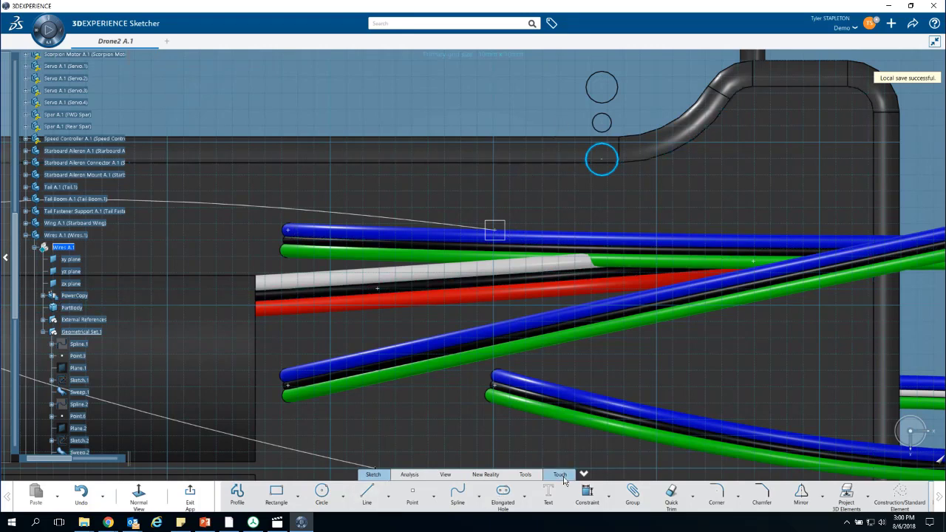
- Dimension the lowest circle of the wire profile and set its diameter to 0.914 mm
click(587, 494)
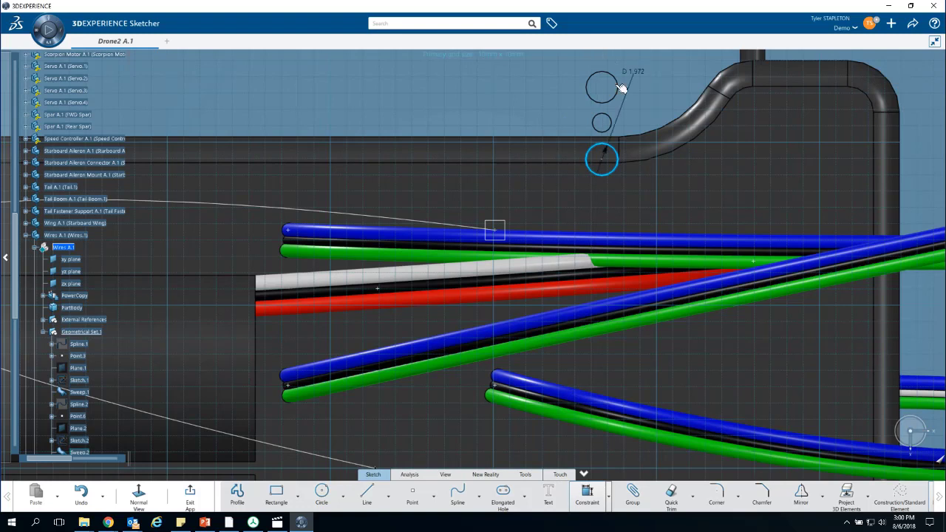
click(613, 153)
click(656, 188)
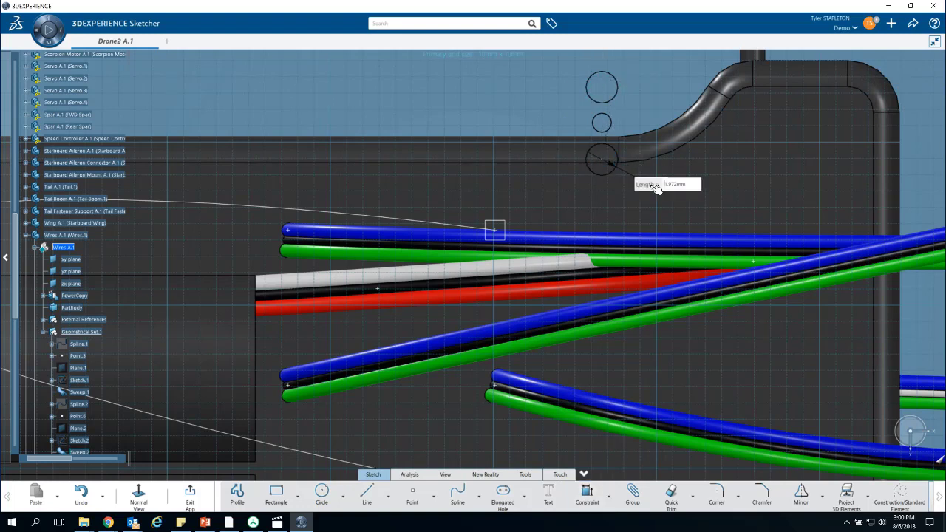
double_click(675, 184)
text(.036in)
key(Return)
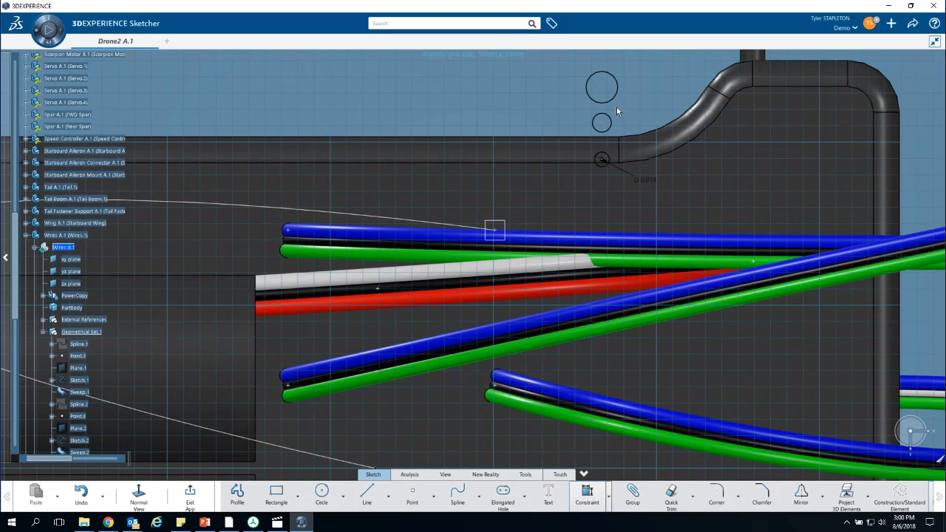
- Dimension the middle circle of the wire profile and set its diameter to 0.61 mm
click(610, 129)
click(647, 154)
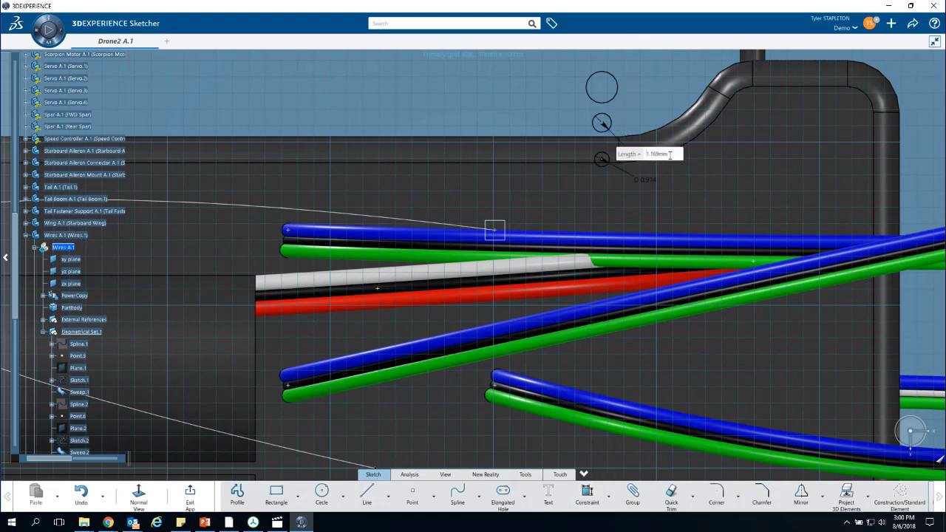
drag(670, 155, 641, 153)
text(.914in)
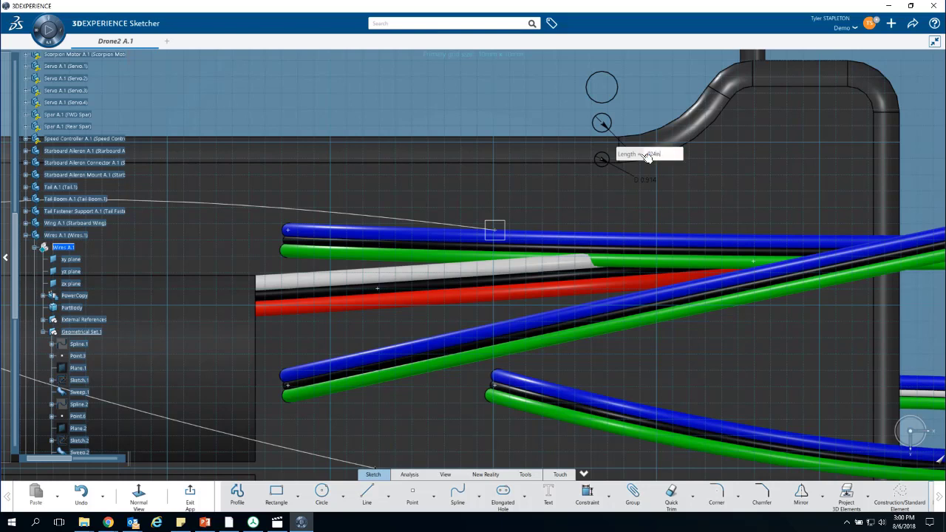
key(Return)
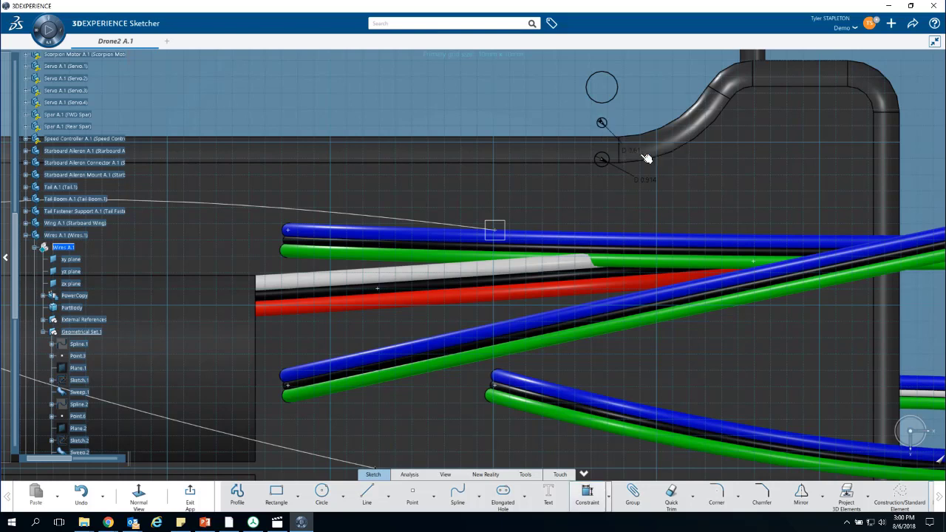
- Dimension the uppermost circle of the wire profile and set its diameter to 0.036 in (0.914 mm)
click(616, 94)
click(646, 111)
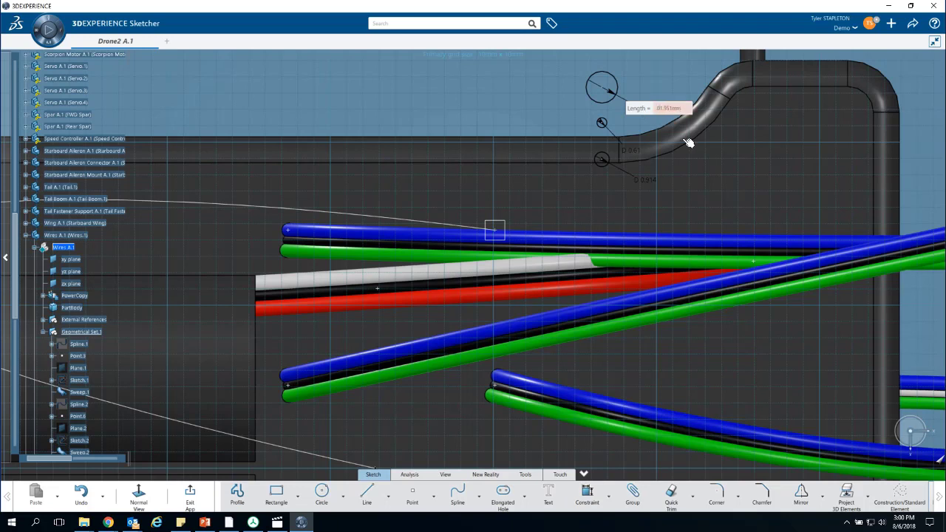
text(.036)
key(Delete)
key(Delete)
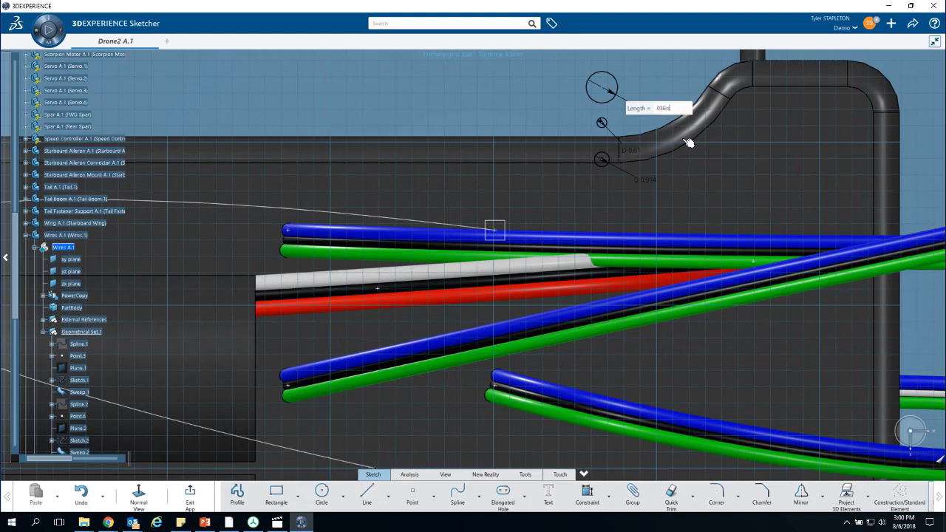
key(Return)
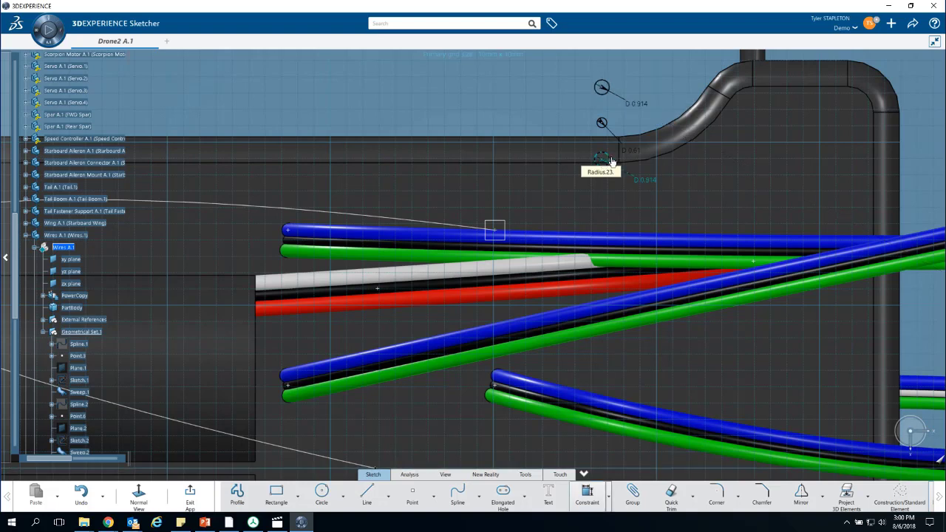
- Constrain the vertical distance between the centers of the uppermost and middle circles to 0.61 mm
scroll(667, 112, up, 4)
middle_drag(529, 210, 304, 395)
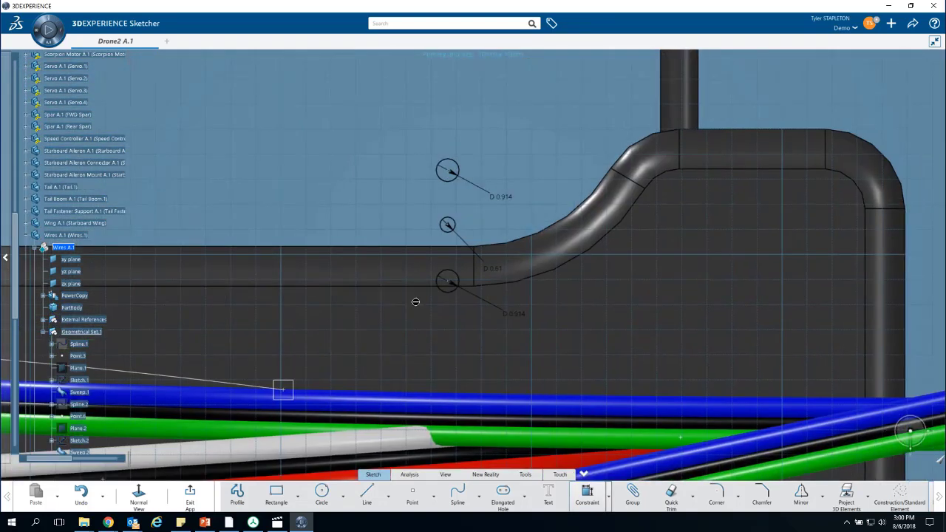
scroll(475, 269, up, 2)
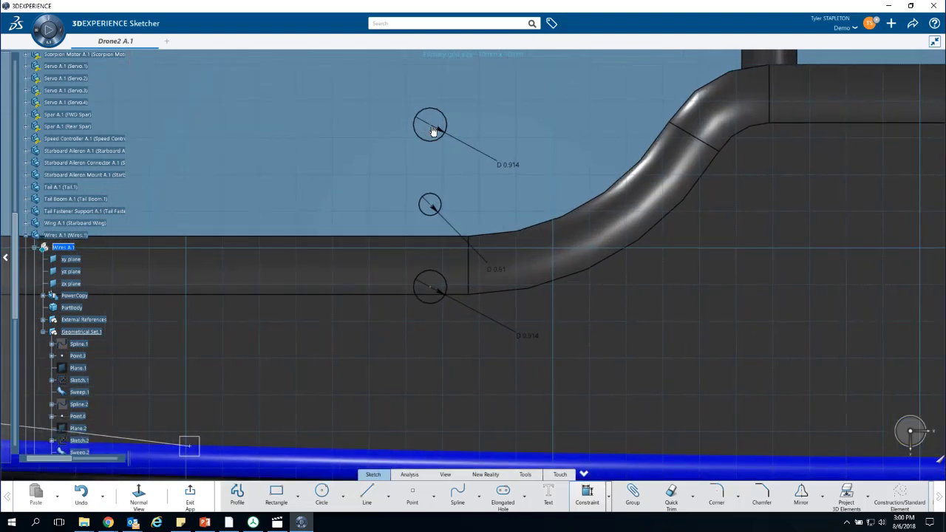
click(434, 207)
click(384, 171)
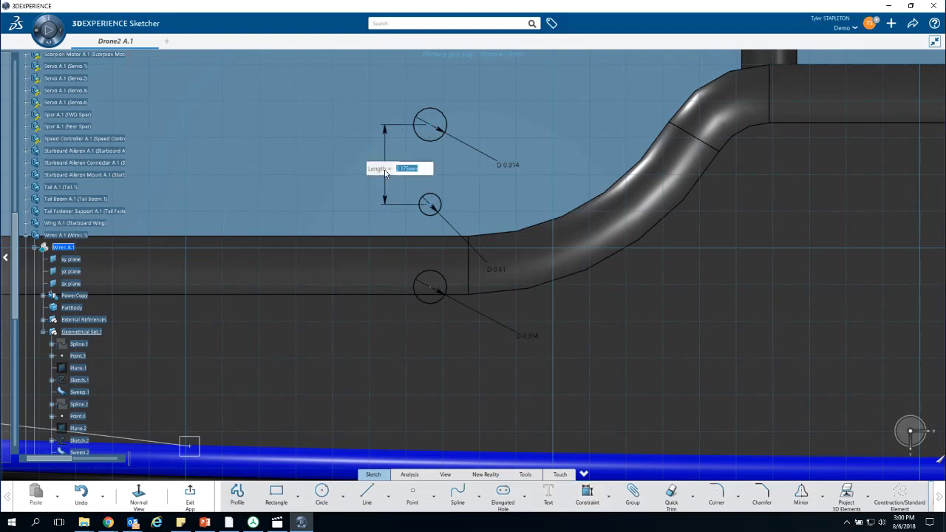
text(024in)
key(Return)
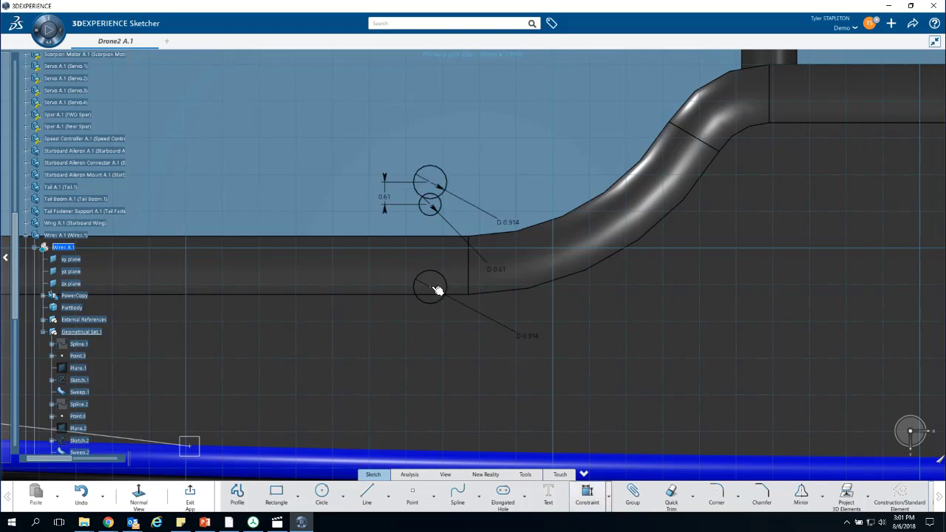
- Constrain the vertical distance between the centers of the lowest and middle circles to 0.61 mm
click(438, 291)
click(433, 210)
click(383, 249)
text(024in)
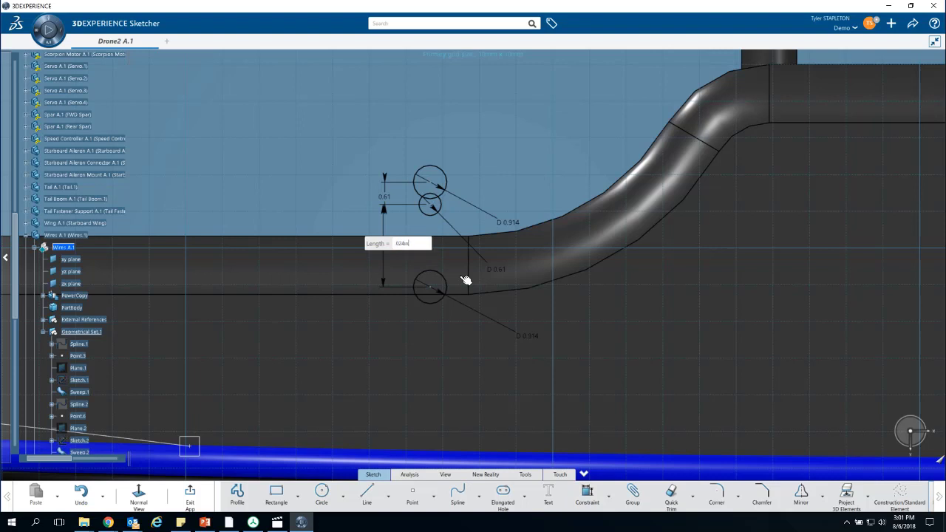
key(Return)
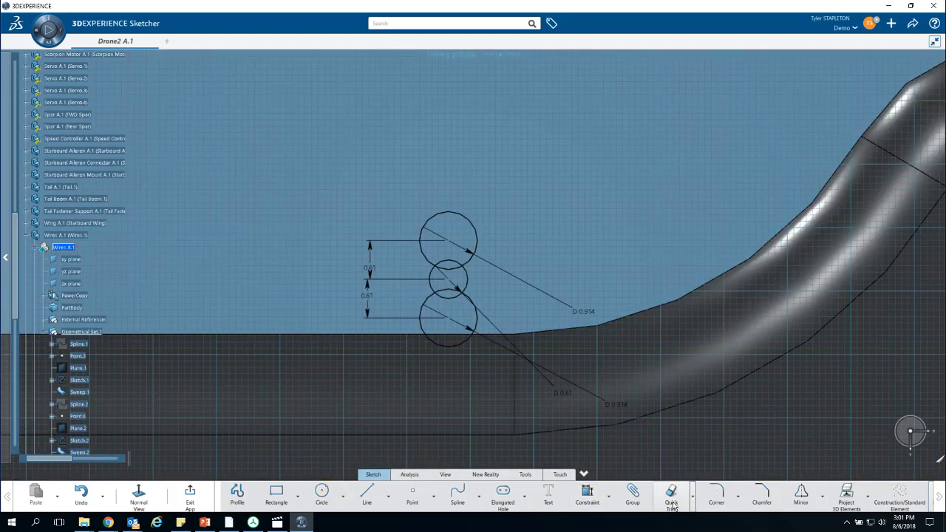
- Quick Trim the overlapping inner arcs where the three circles cross, leaving one continuous outer wire outline
click(672, 503)
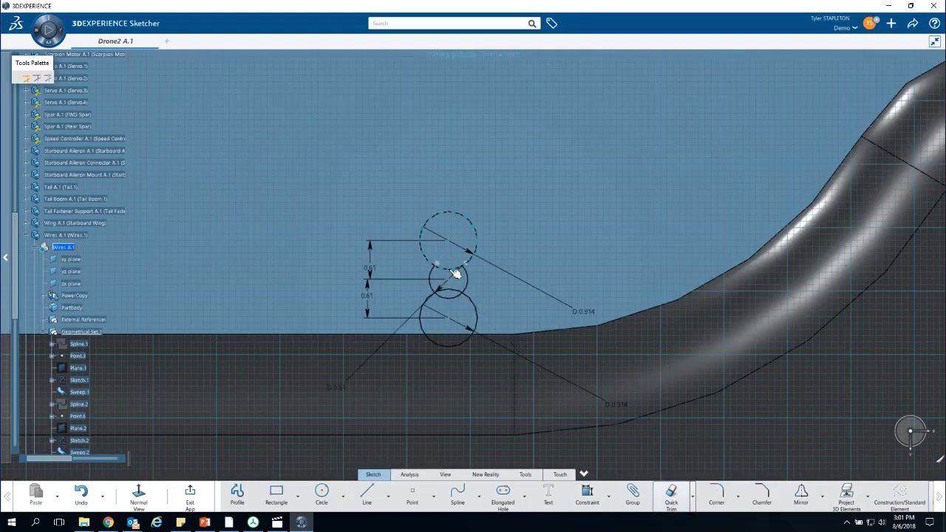
click(456, 274)
click(456, 301)
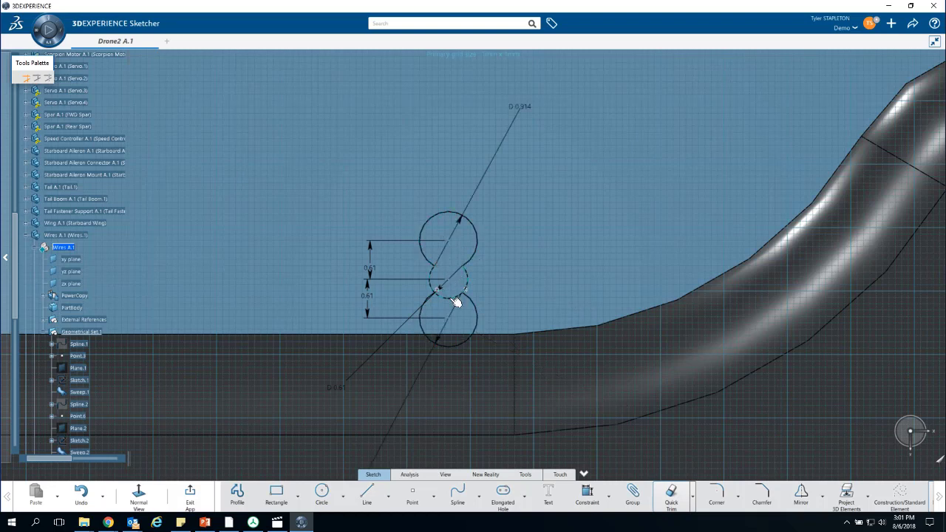
click(452, 298)
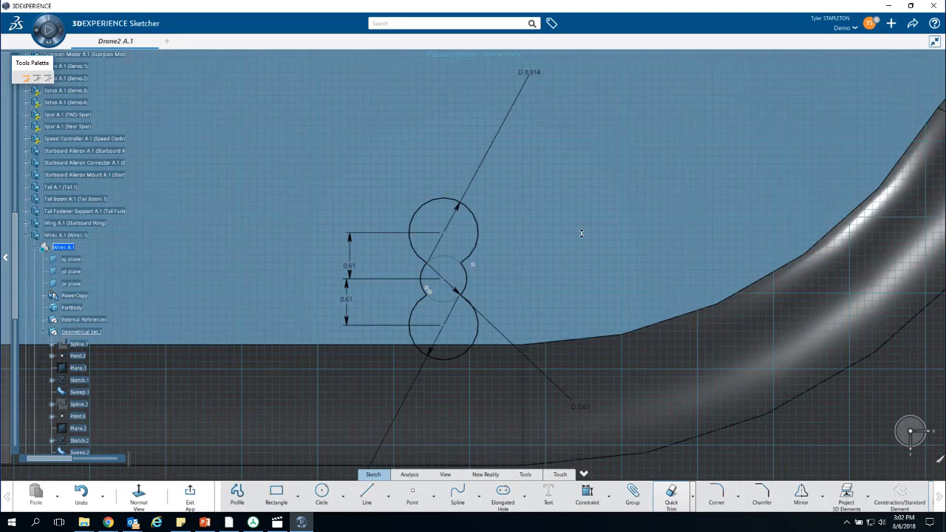
- Make the uppermost circle's center coincident with the spline's end point on the plane and exit the sketch
scroll(467, 279, down, 5)
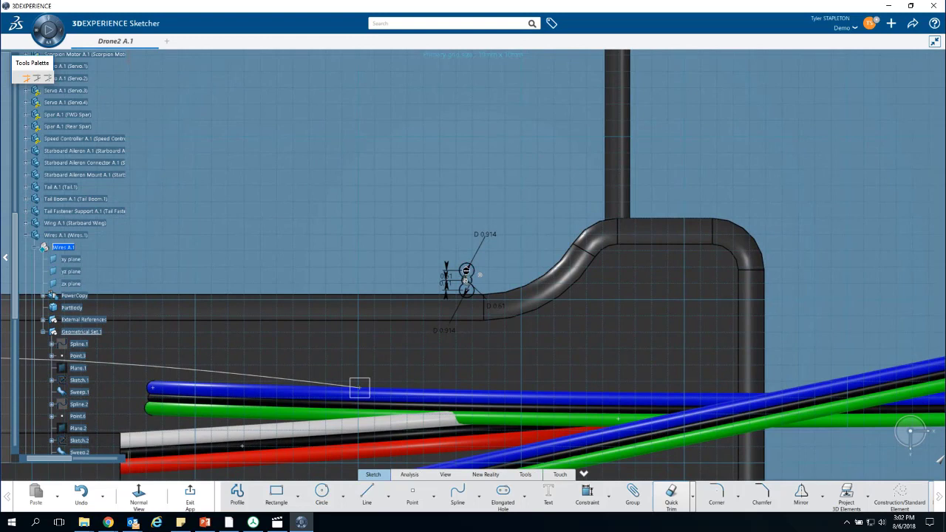
scroll(473, 279, up, 3)
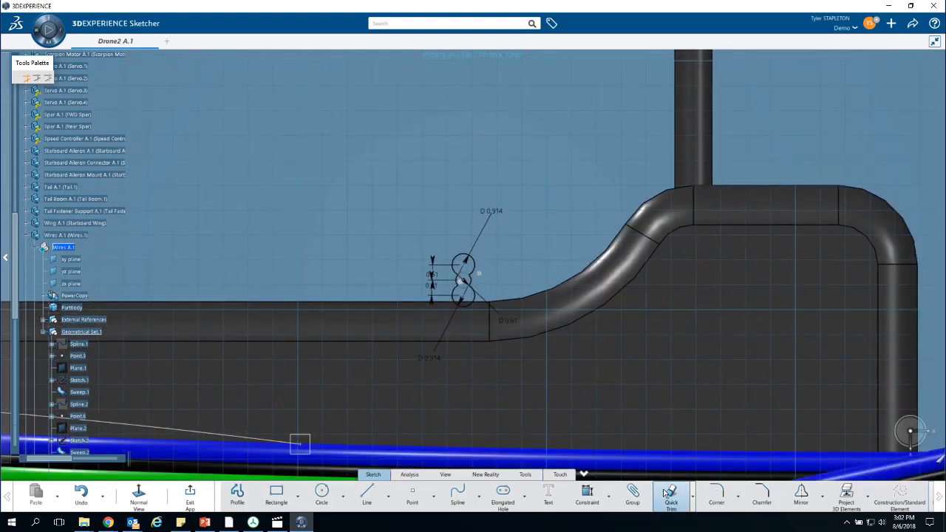
click(300, 445)
click(607, 503)
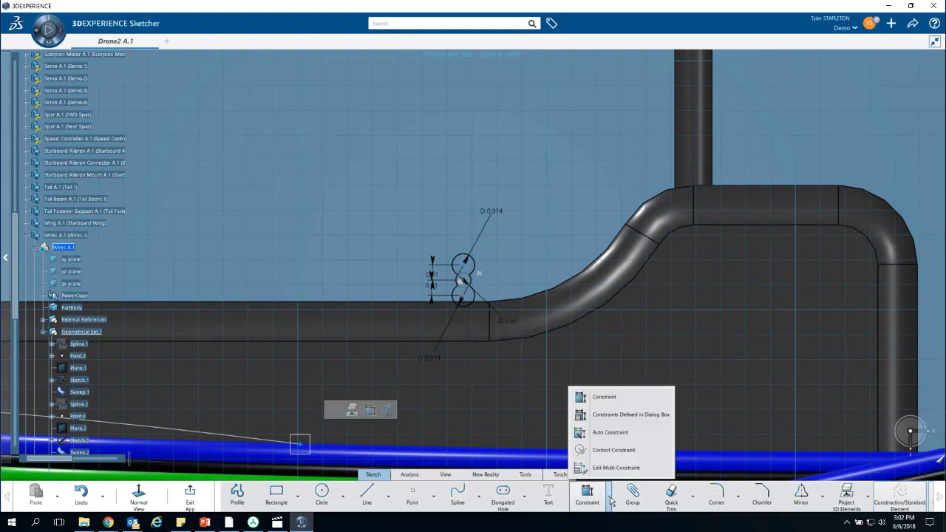
click(613, 415)
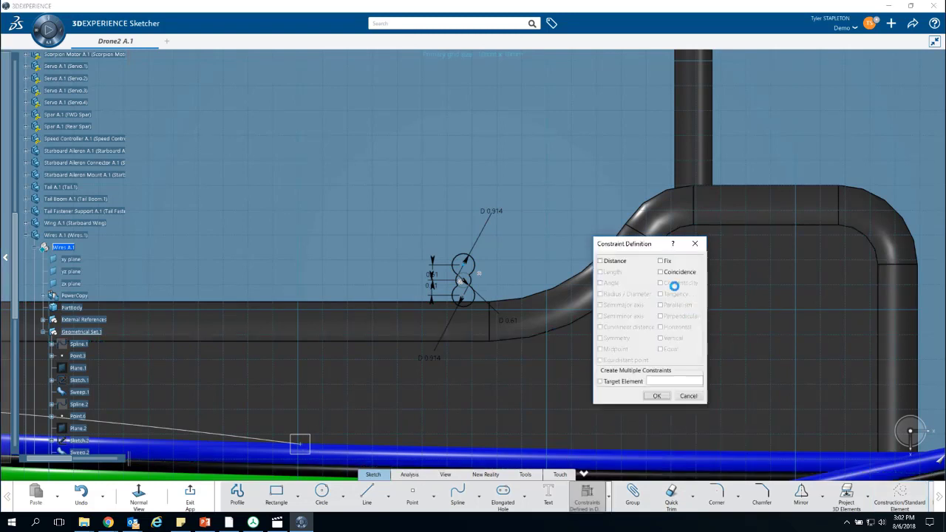
click(661, 272)
click(656, 397)
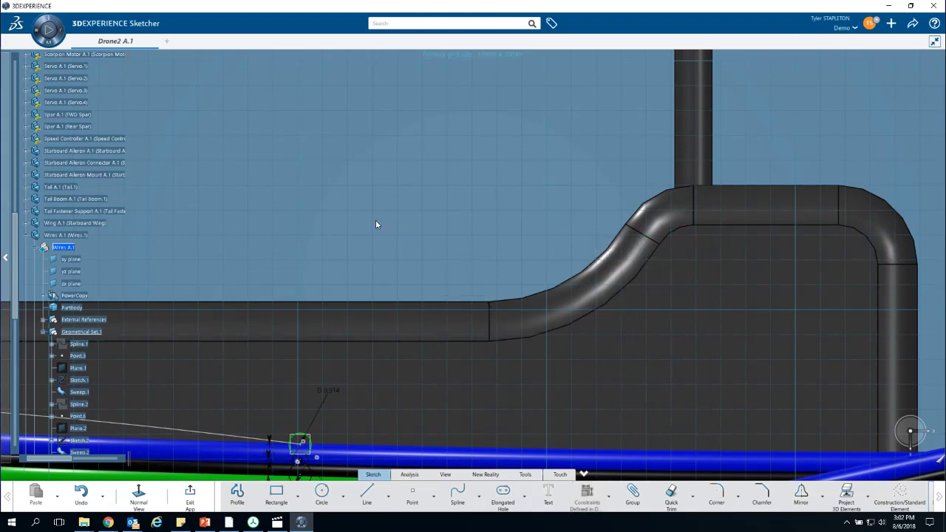
middle_drag(376, 224, 701, 37)
mouse_move(452, 119)
ctrl+middle_down()
mouse_move(457, 147)
mouse_move(454, 134)
ctrl+middle_up()
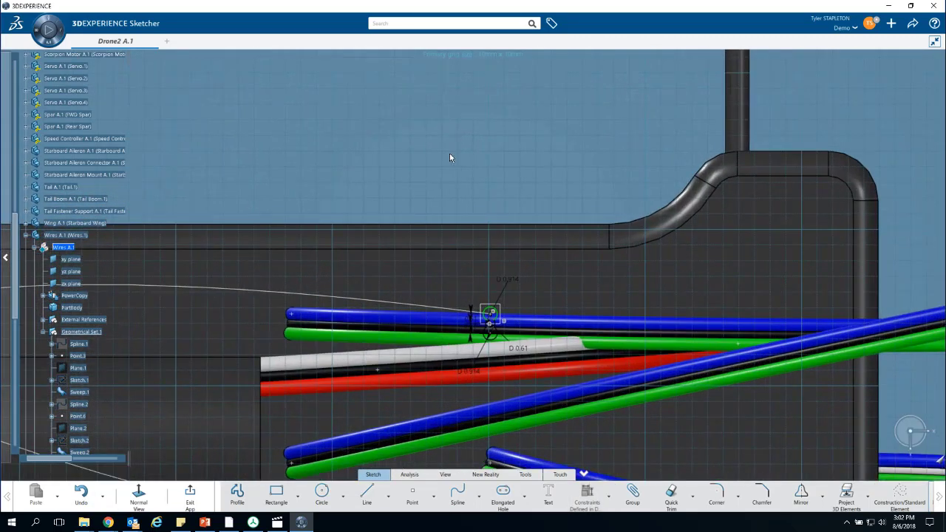
click(190, 495)
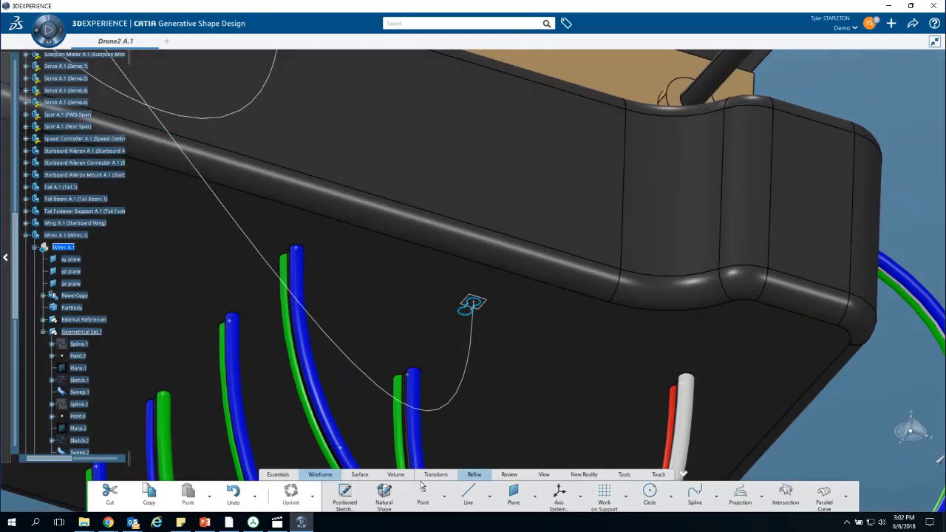
- Create a swept surface with the new wire sketch as profile and the GPS-to-autopilot spline as guide curve
click(355, 476)
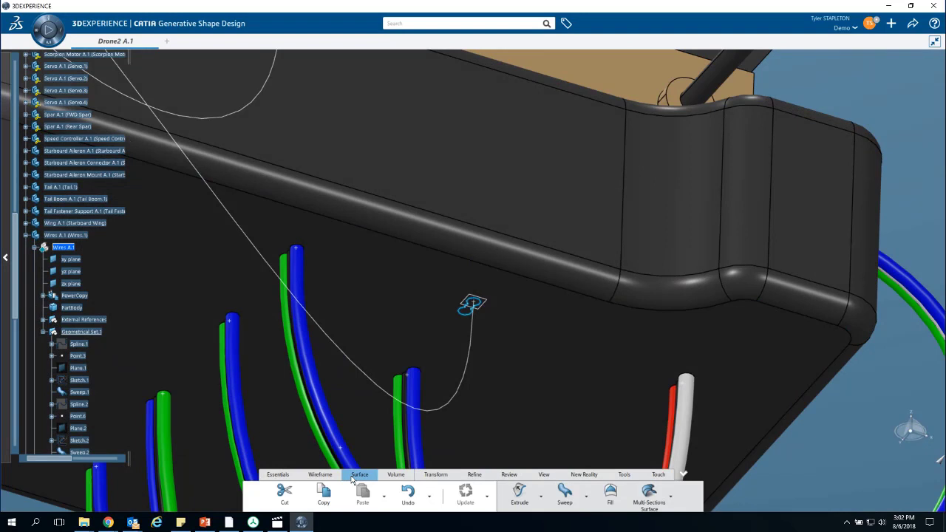
click(566, 495)
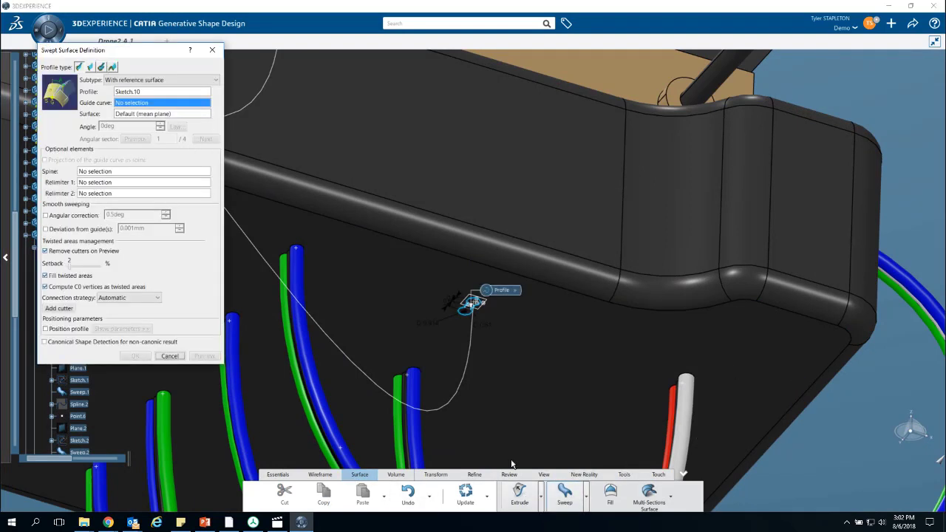
click(468, 387)
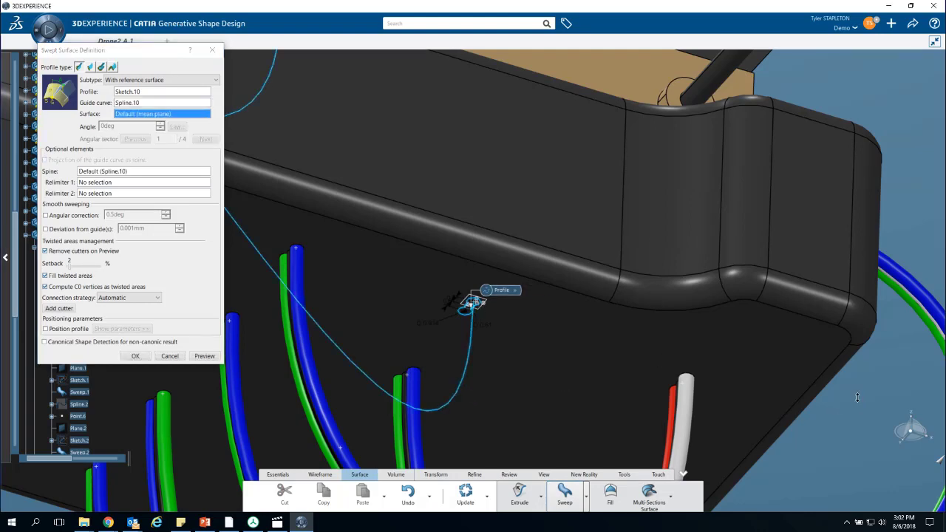
middle_drag(856, 410, 651, 421)
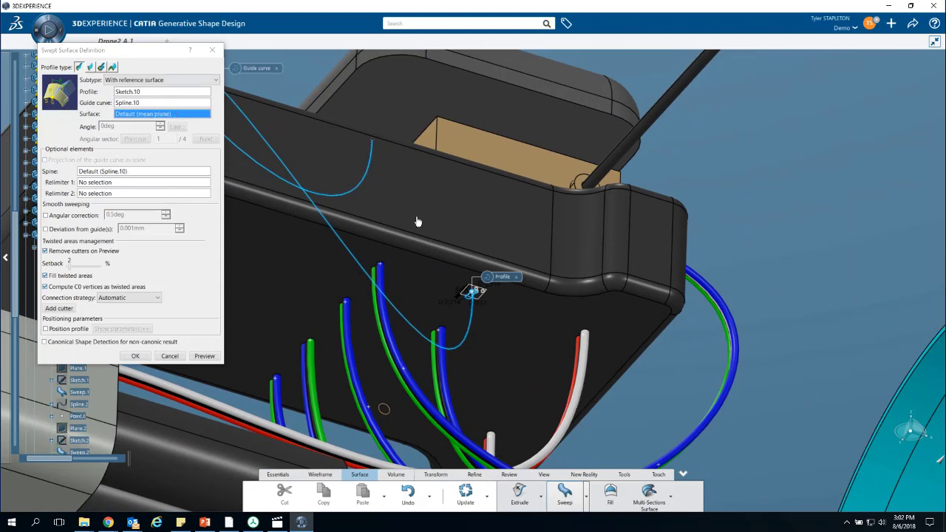
click(138, 358)
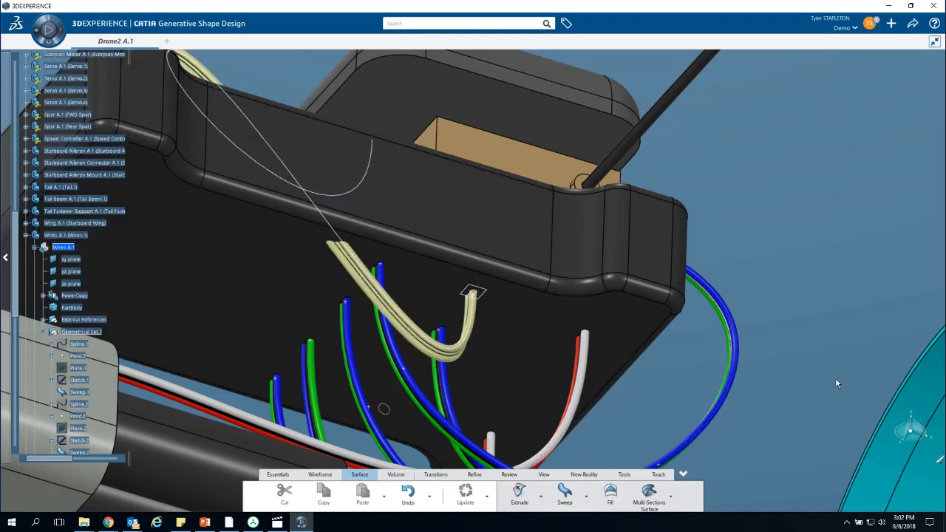
middle_drag(472, 320, 502, 336)
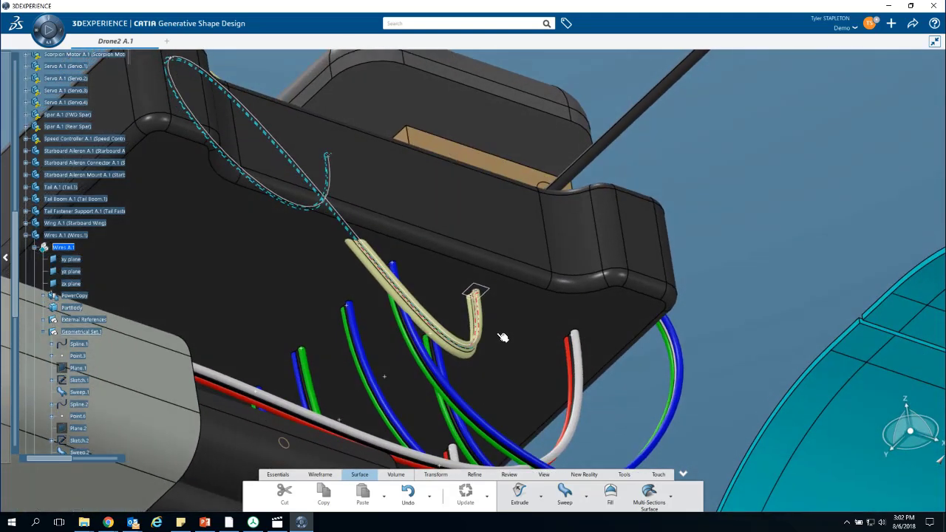
middle_drag(416, 321, 591, 416)
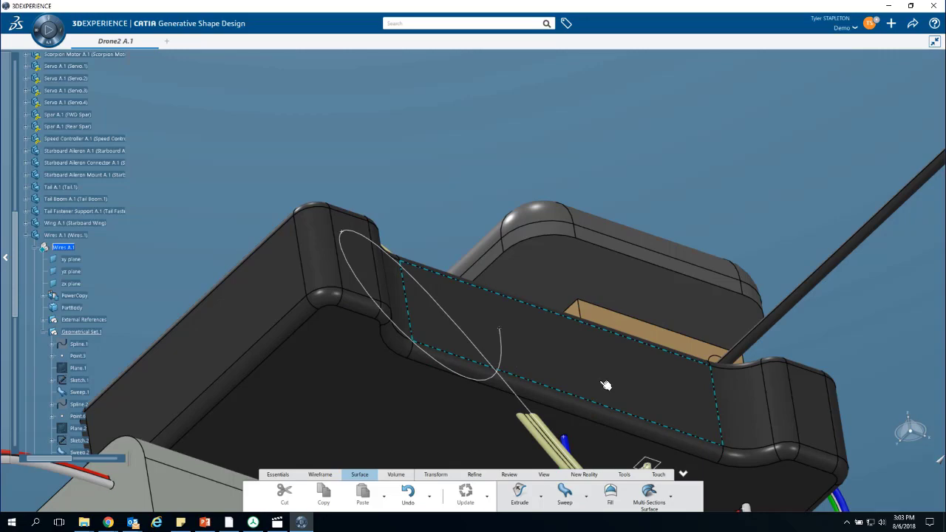
- Open the GPS-to-autopilot spline's definition with its parameters shown and set the tangent tension at Point.1 to 1.5
middle_drag(852, 317, 422, 397)
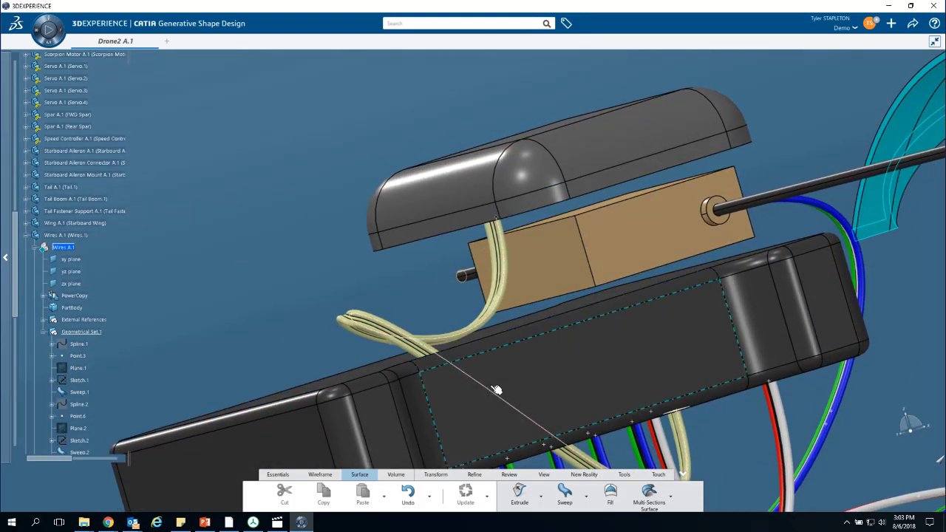
click(676, 408)
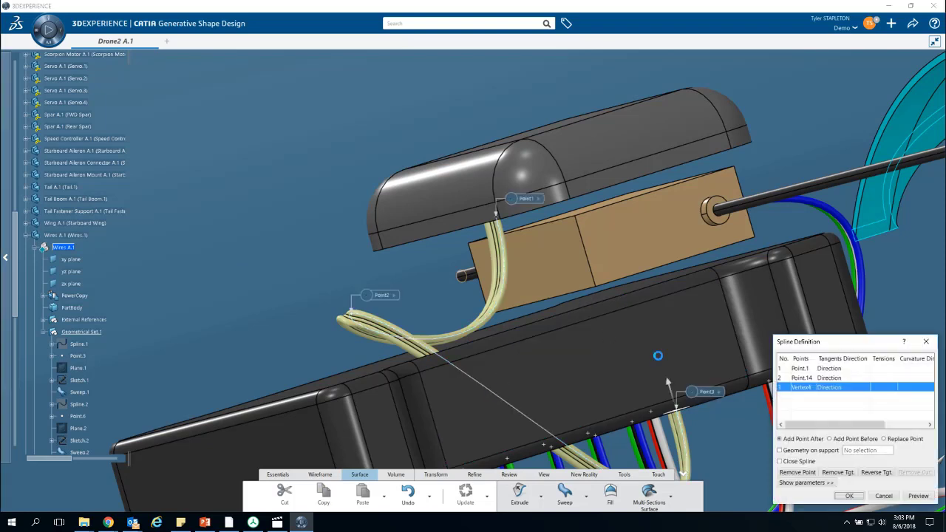
click(821, 485)
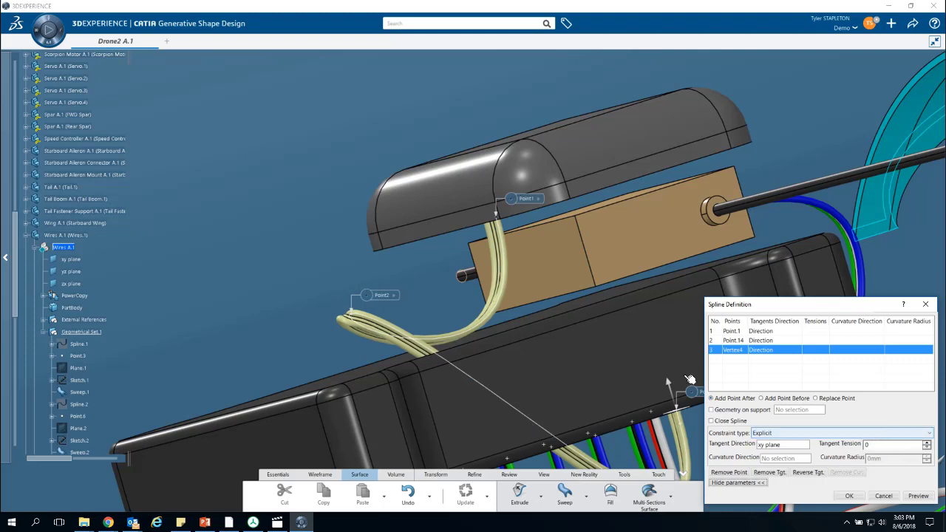
middle_drag(300, 319, 464, 286)
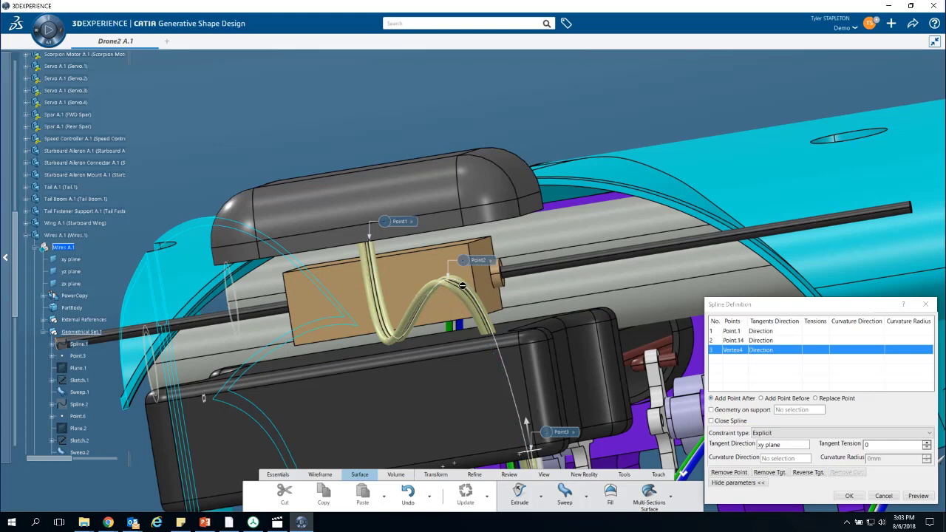
scroll(436, 273, up, 5)
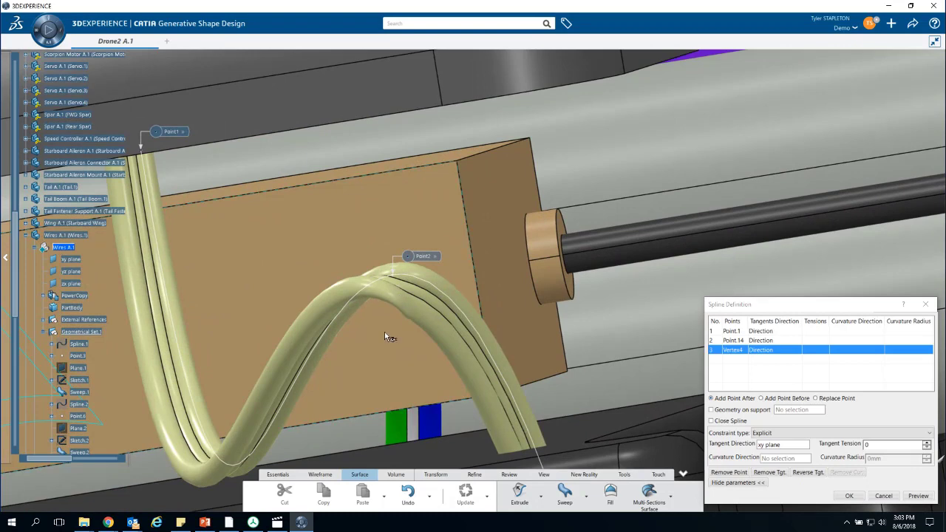
scroll(386, 368, down, 5)
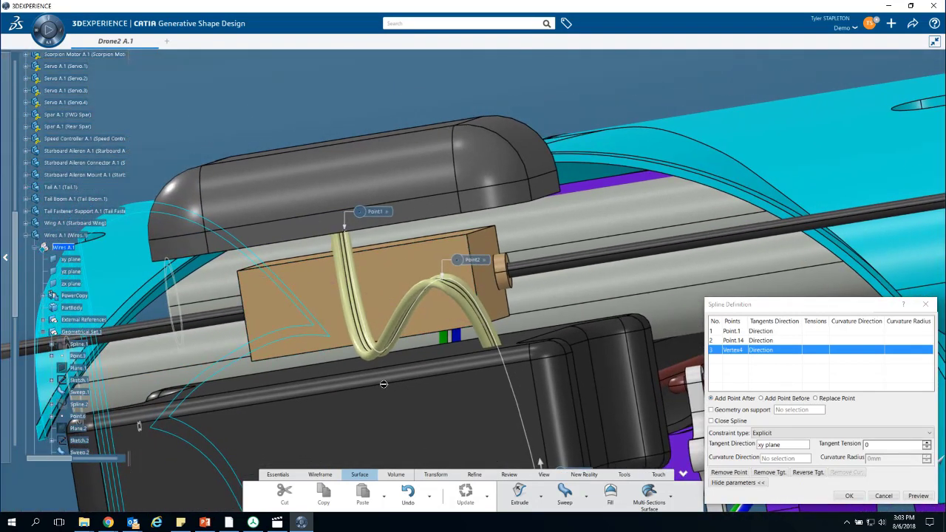
click(767, 332)
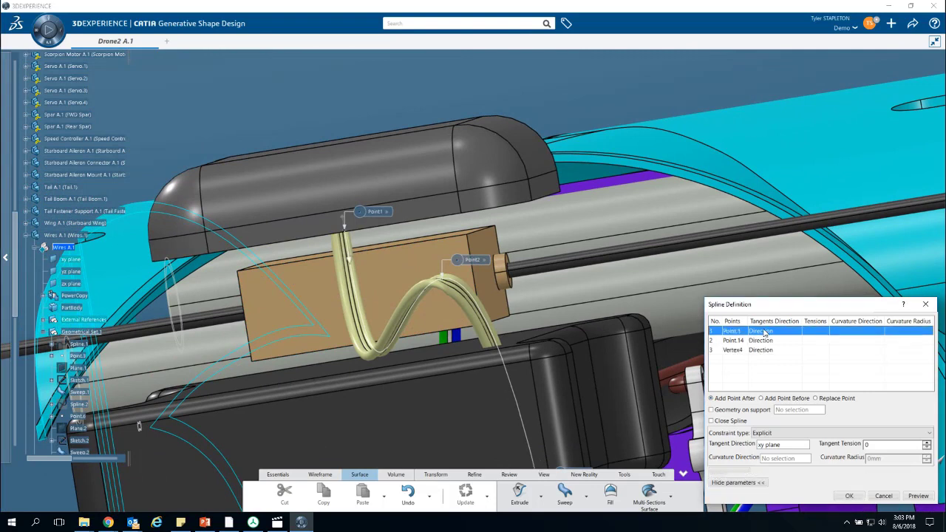
double_click(888, 445)
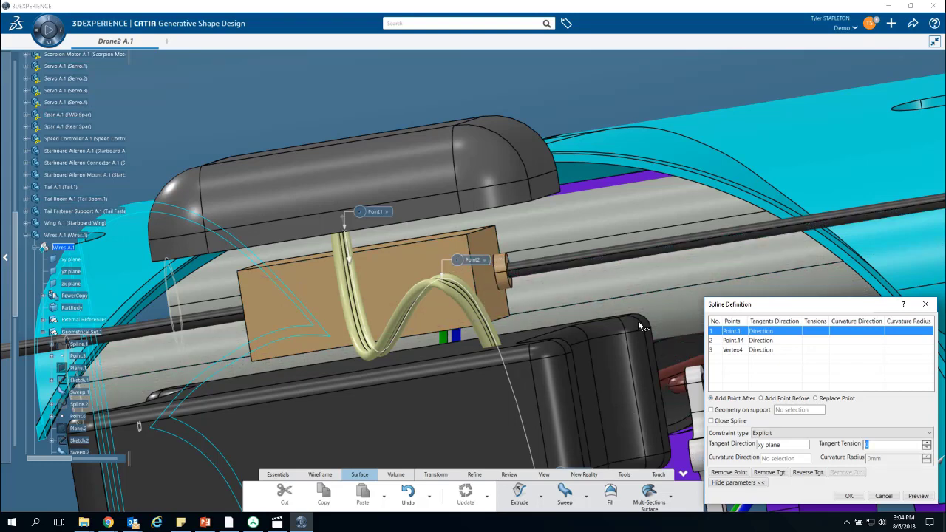
middle_drag(652, 401, 538, 254)
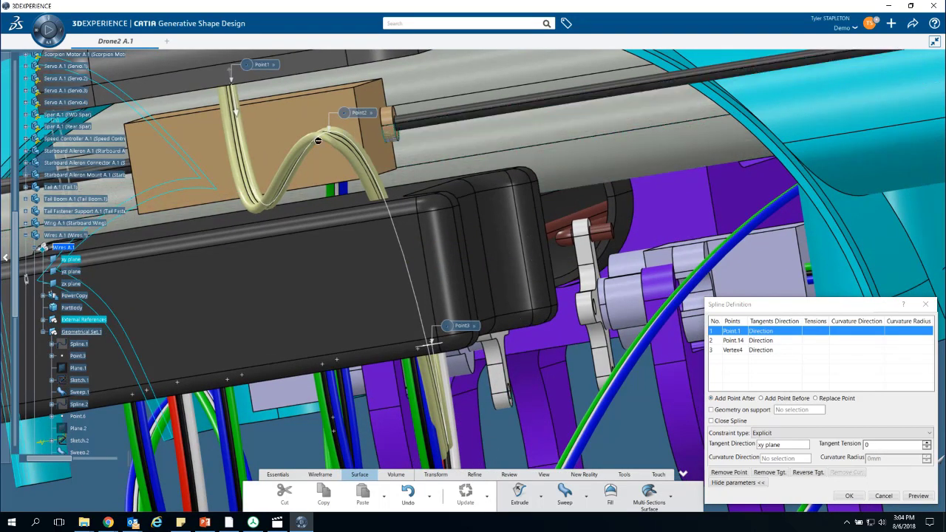
double_click(878, 443)
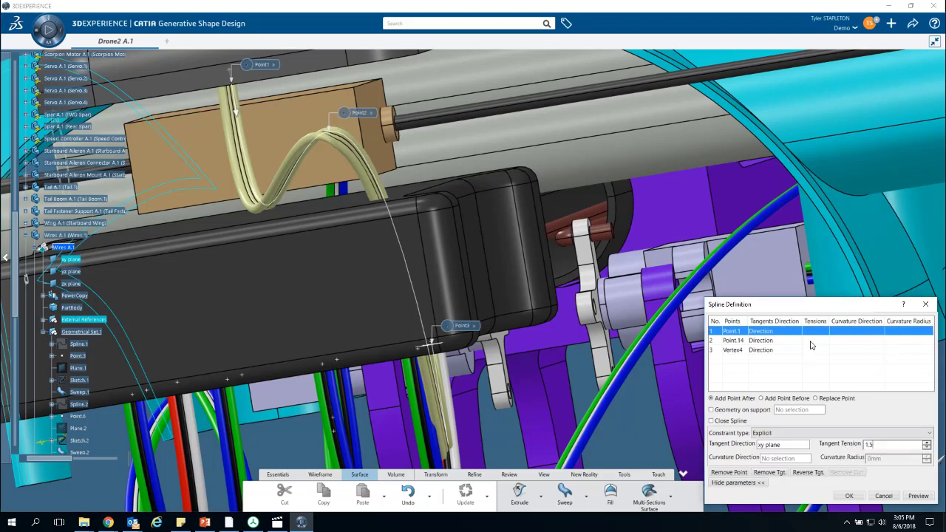
- Set the spline's tangent tension to 1.9 at Point.14 and 2.2 at the end vertex, and apply the definition
click(811, 341)
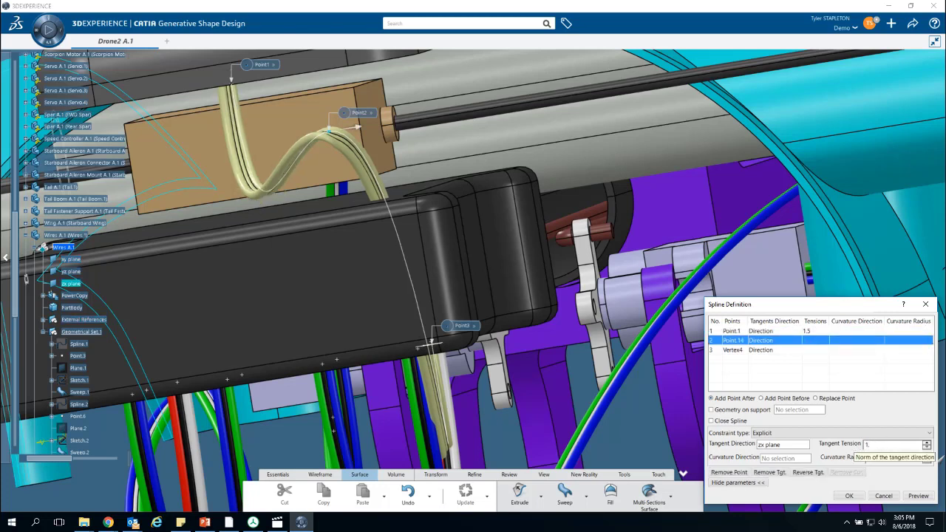
text(9)
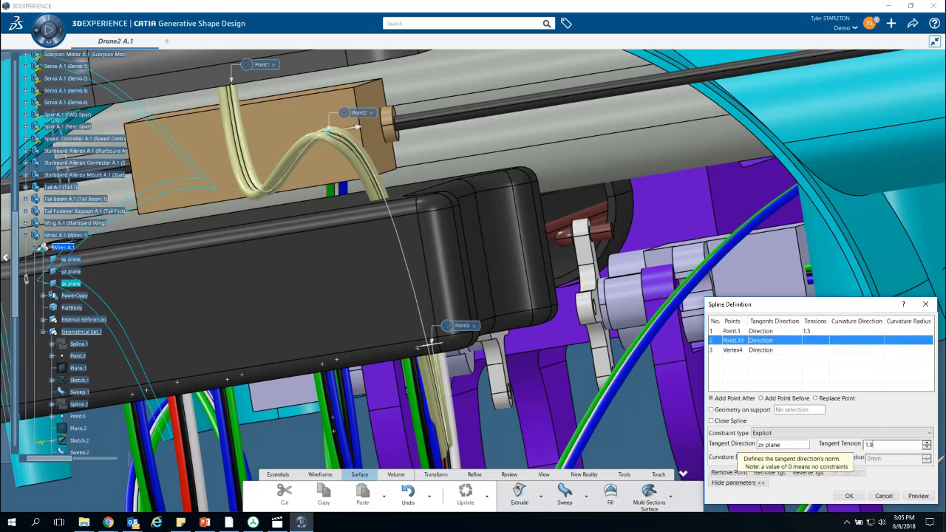
click(846, 351)
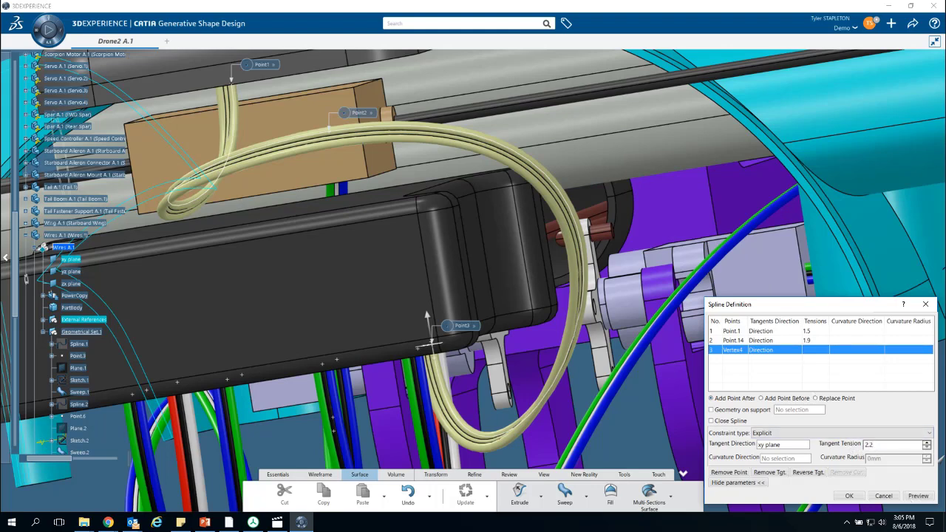
key(Return)
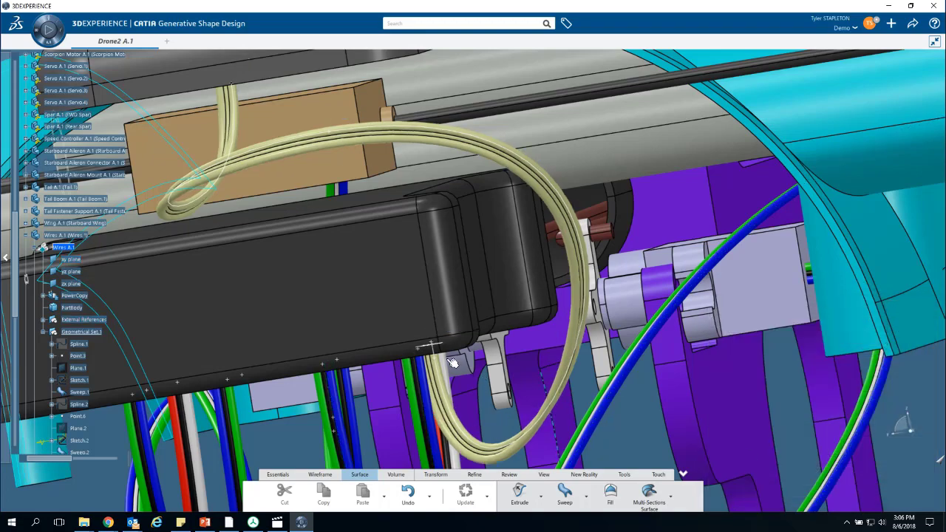
- Examine the reshaped wire loop from several sides and show the hidden Canopy over it
middle_drag(482, 381, 403, 381)
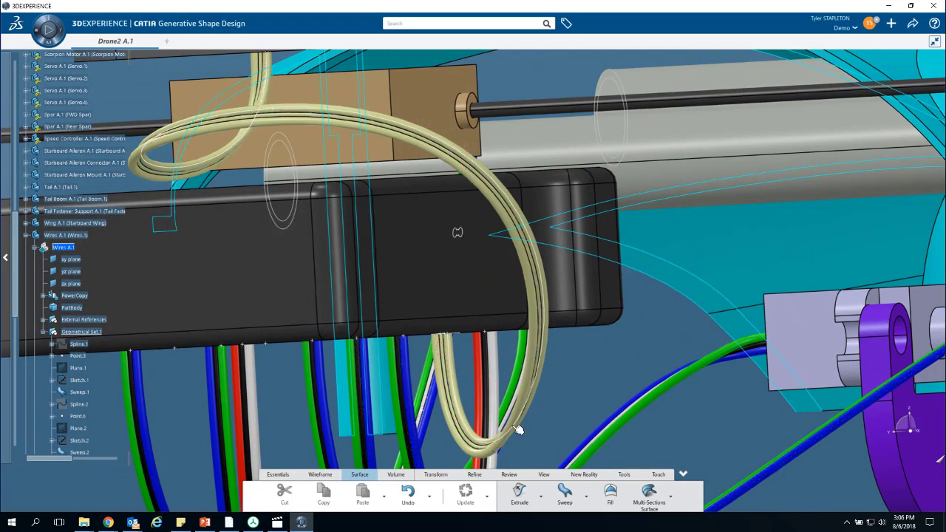
middle_drag(435, 417, 303, 253)
middle_drag(391, 264, 584, 242)
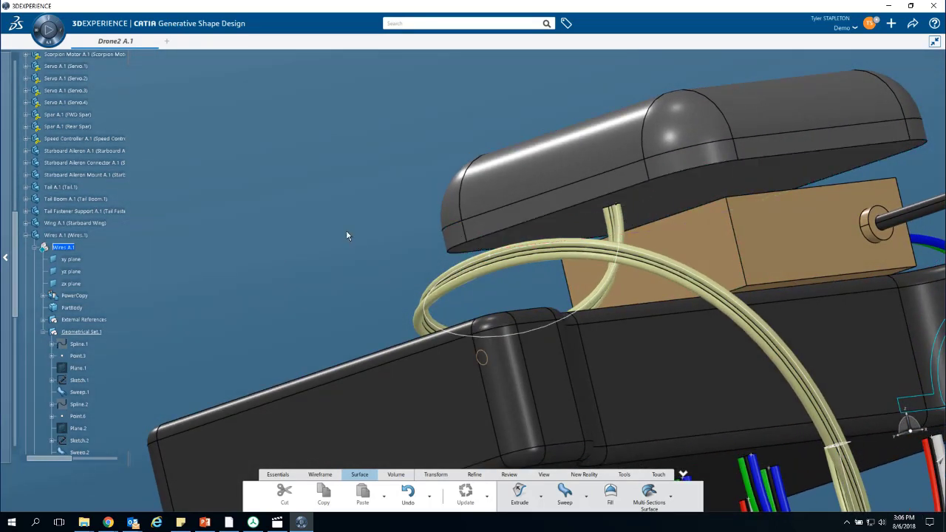
middle_drag(363, 238, 558, 259)
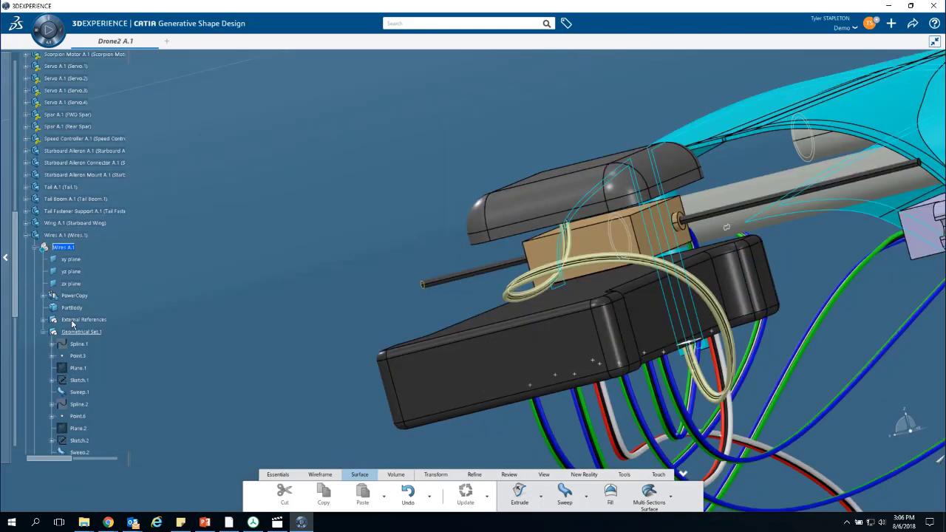
scroll(72, 323, down, 15)
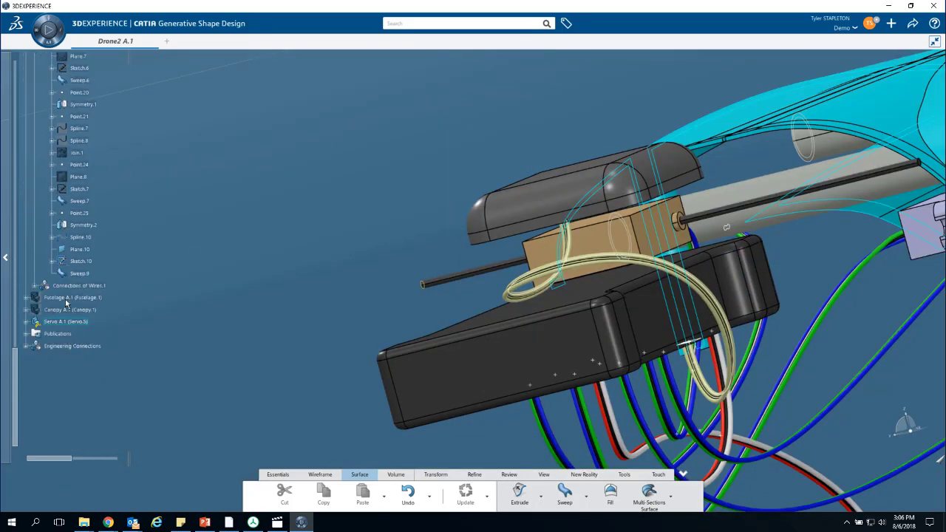
right_click(59, 310)
click(82, 143)
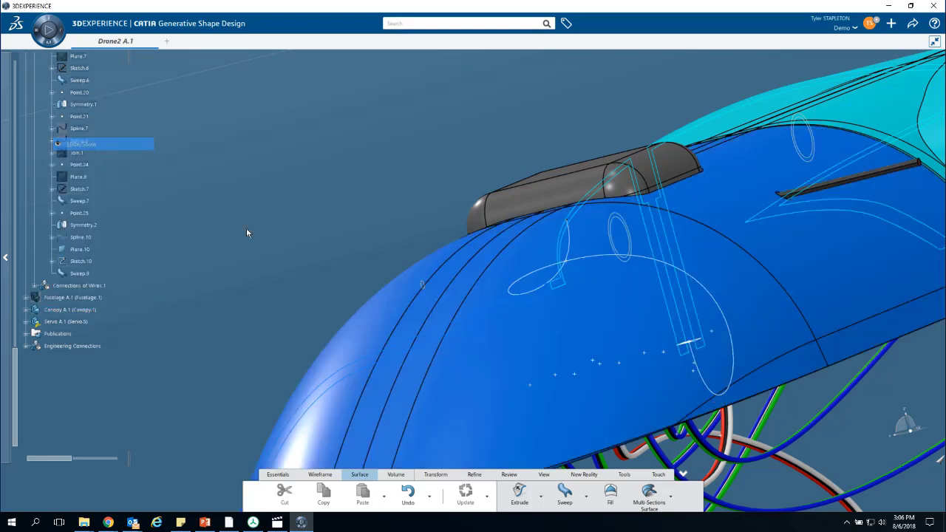
- Check from inside and outside whether the wire fits under the Canopy, and hide the Canopy again
middle_drag(332, 235, 520, 191)
middle_drag(246, 369, 277, 383)
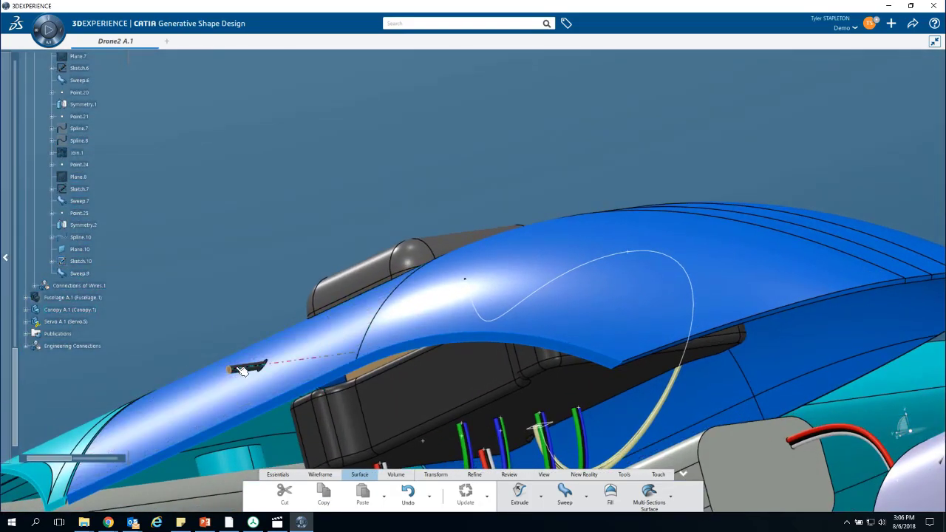
mouse_move(663, 366)
middle_down()
mouse_move(500, 194)
mouse_move(385, 215)
mouse_move(473, 286)
mouse_move(447, 160)
mouse_move(427, 165)
mouse_move(459, 153)
mouse_move(510, 244)
mouse_move(544, 256)
mouse_move(513, 270)
mouse_move(456, 156)
middle_up()
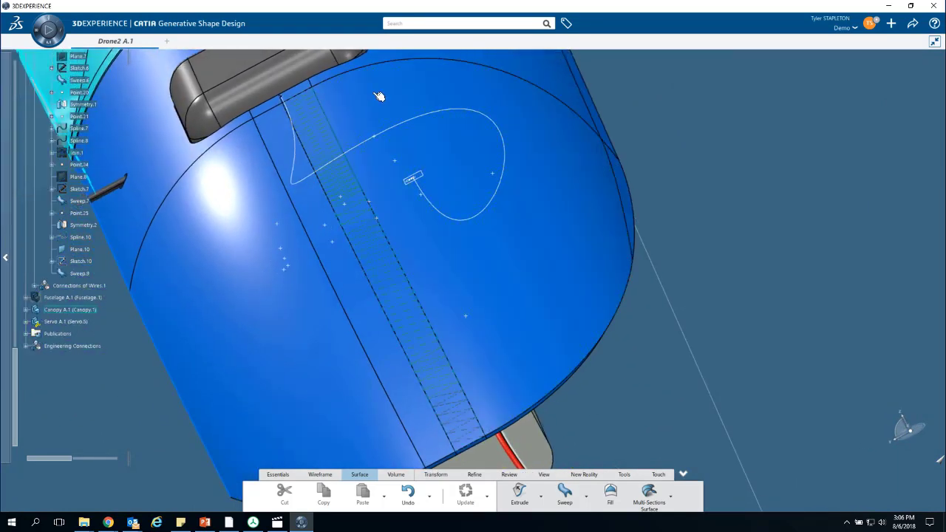
middle_drag(379, 97, 601, 197)
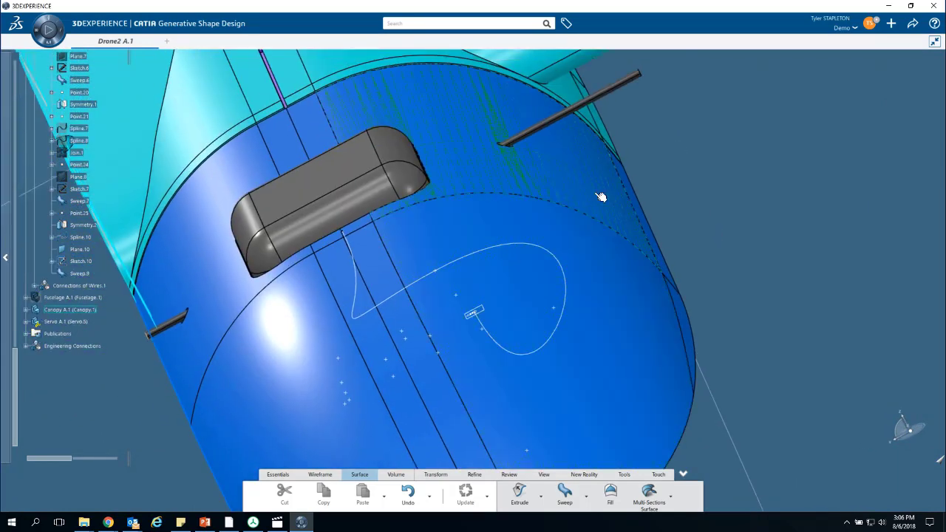
middle_drag(726, 417, 582, 326)
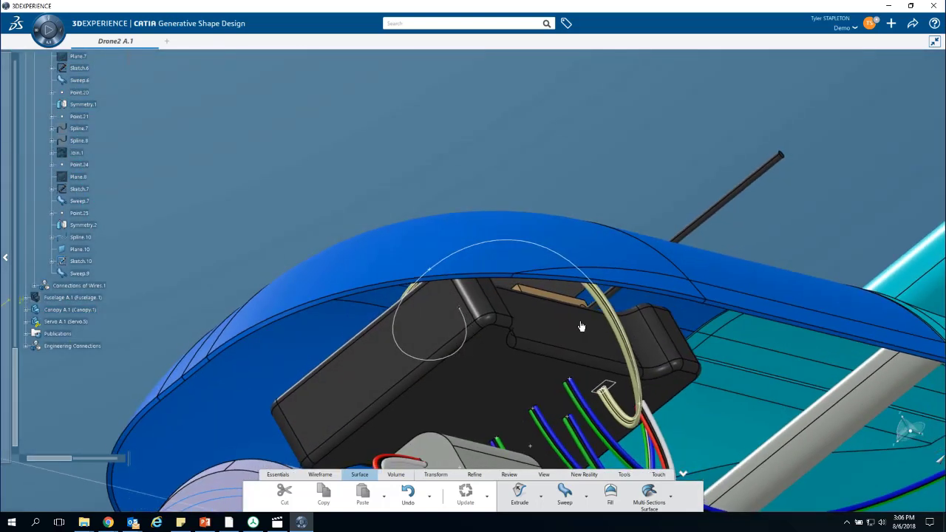
right_click(72, 310)
click(104, 142)
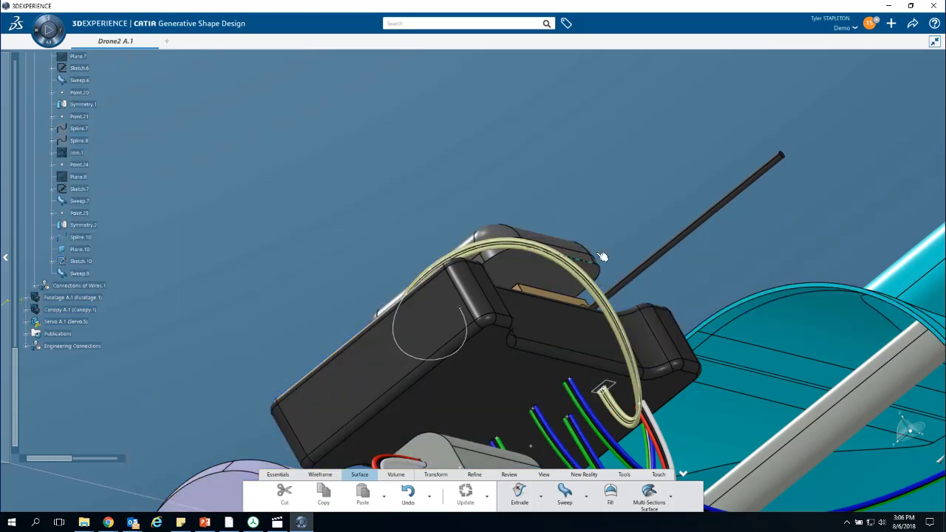
- Set the fill color of the swept wire's outer strand face, the one farther from the sketch plane marker, to green
middle_drag(618, 443, 345, 288)
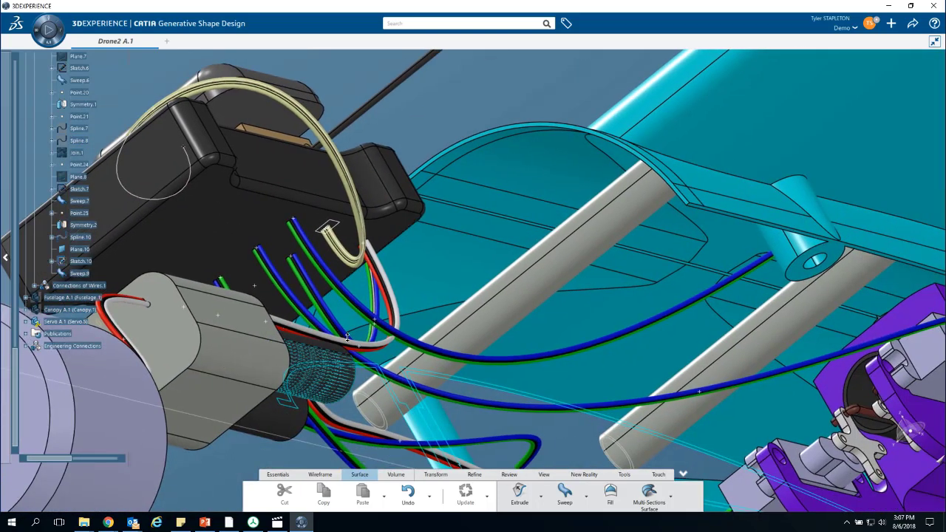
middle_drag(350, 376, 614, 346)
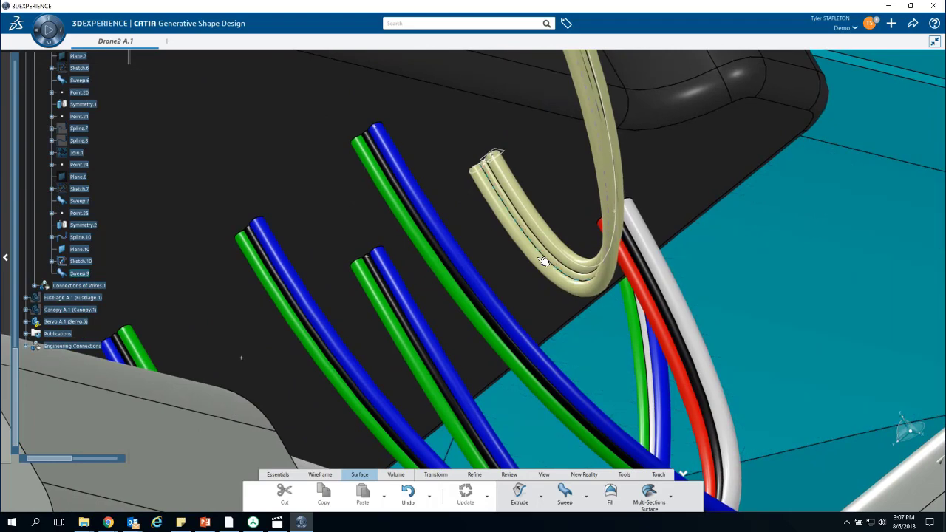
middle_drag(549, 261, 544, 376)
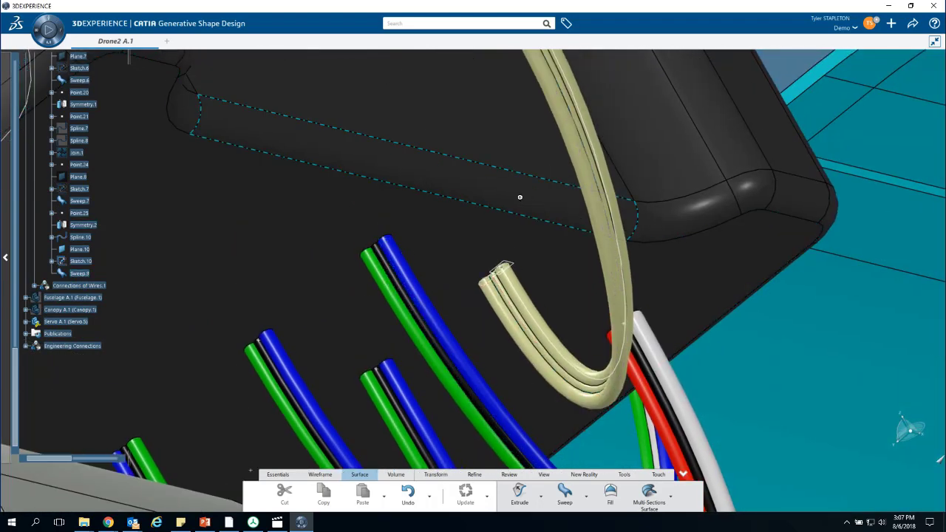
middle_drag(532, 245, 536, 252)
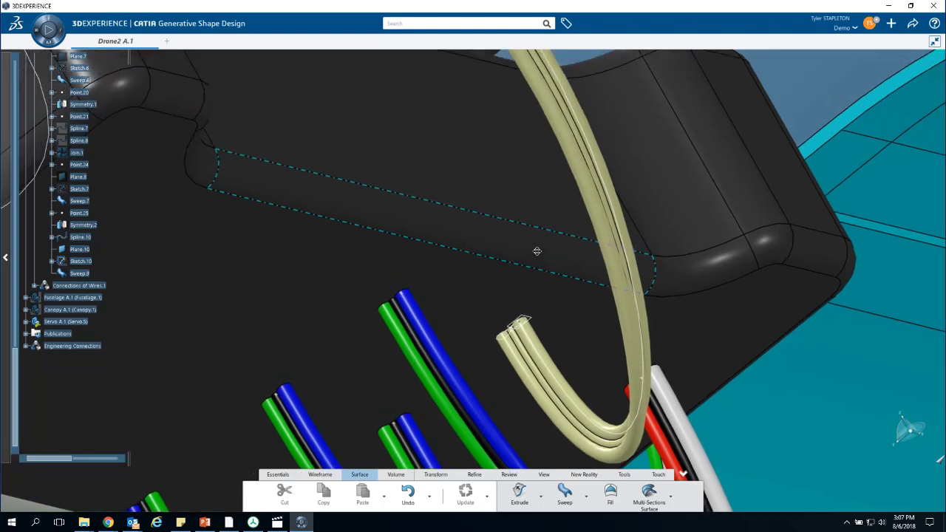
click(527, 381)
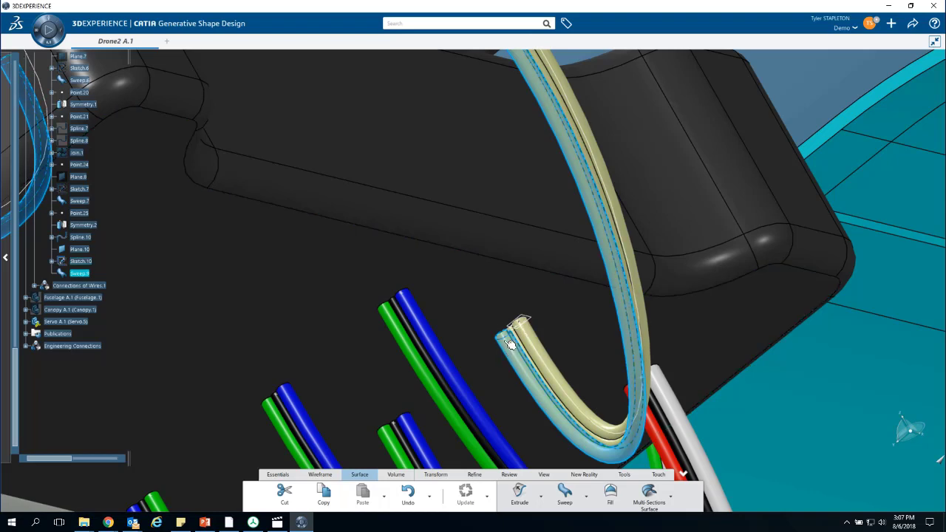
right_click(517, 361)
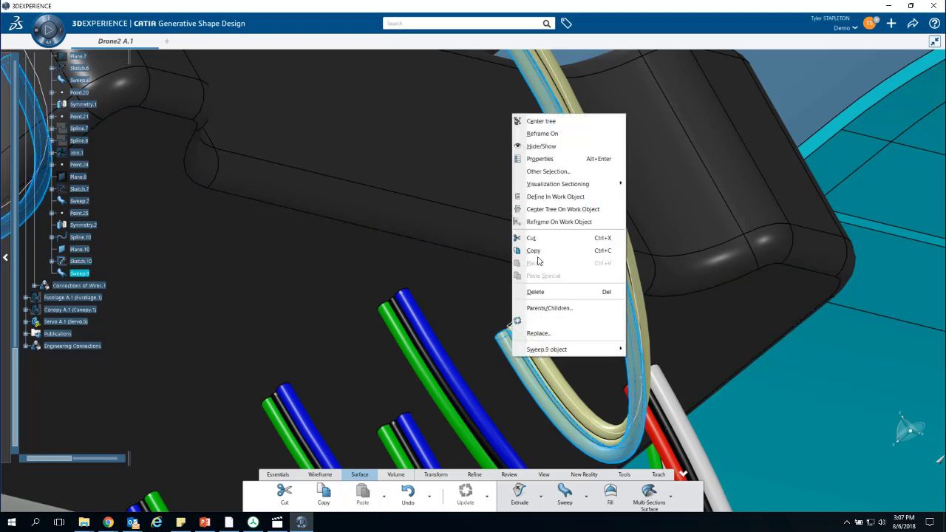
click(564, 159)
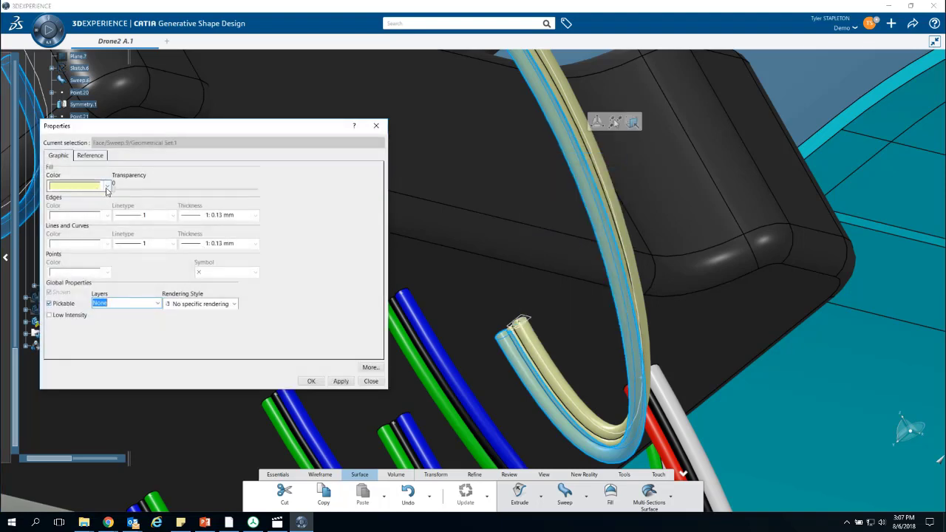
click(88, 156)
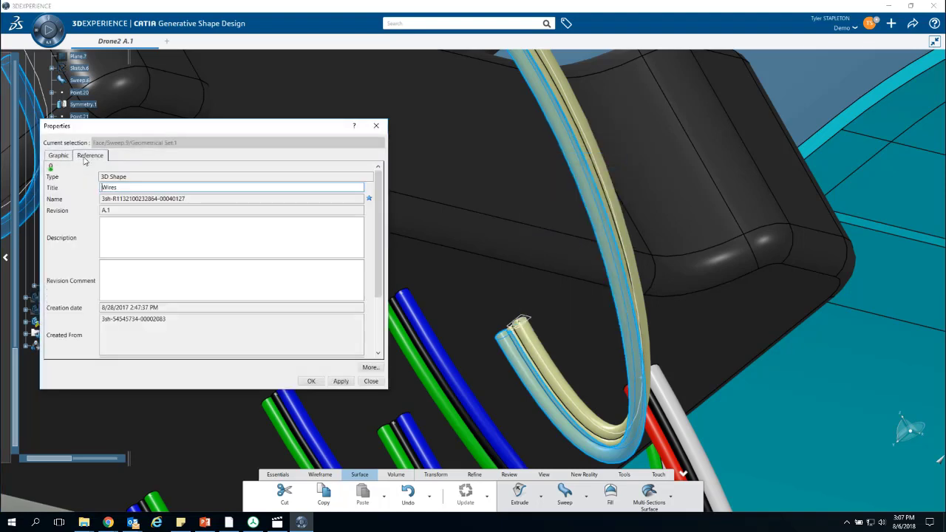
click(60, 156)
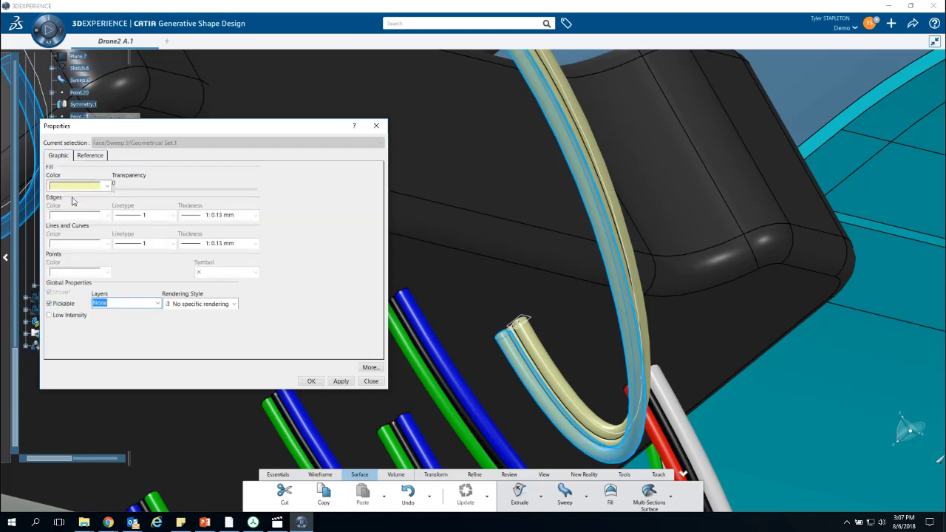
click(108, 187)
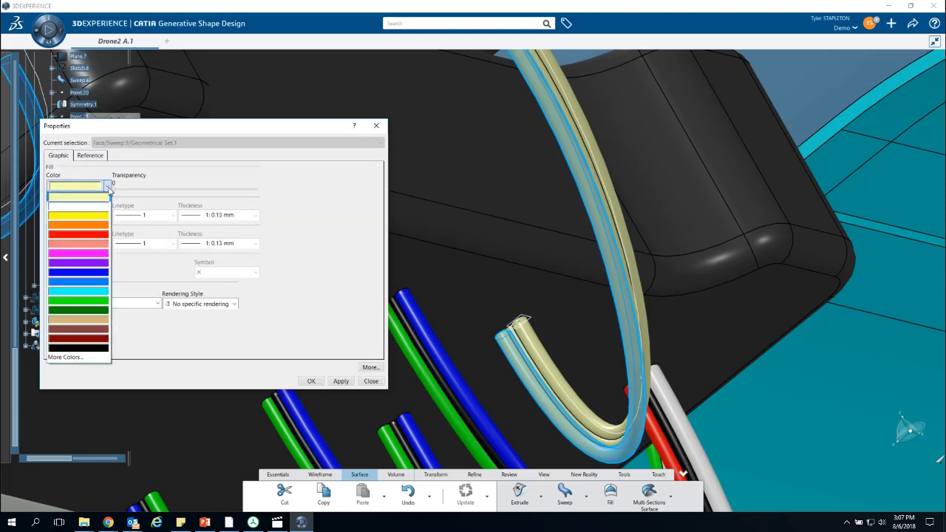
click(87, 300)
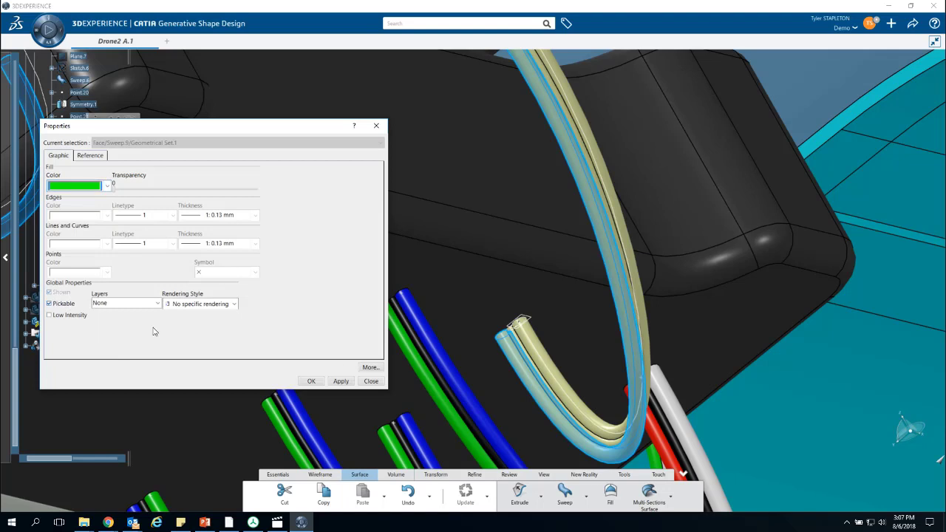
click(310, 381)
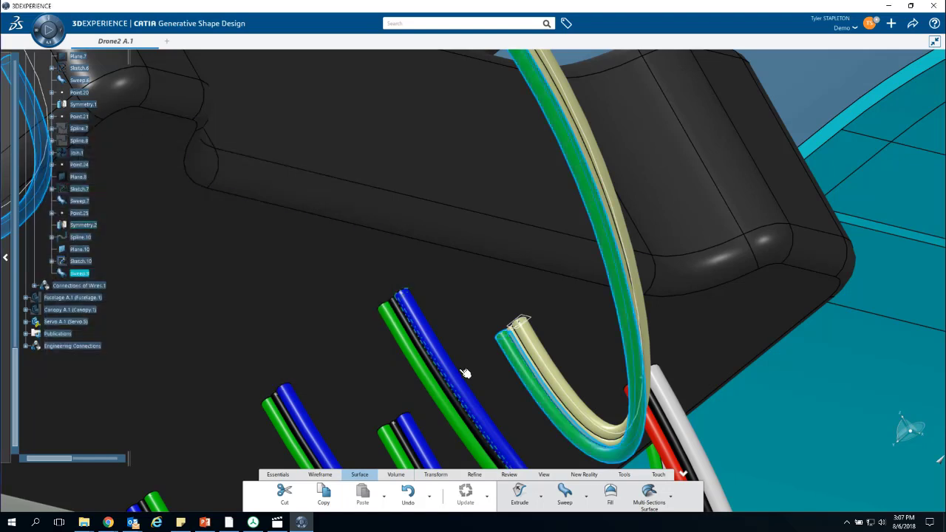
- Set the fill color of the swept wire's other outer strand face, opposite the green one, to blue
right_click(538, 346)
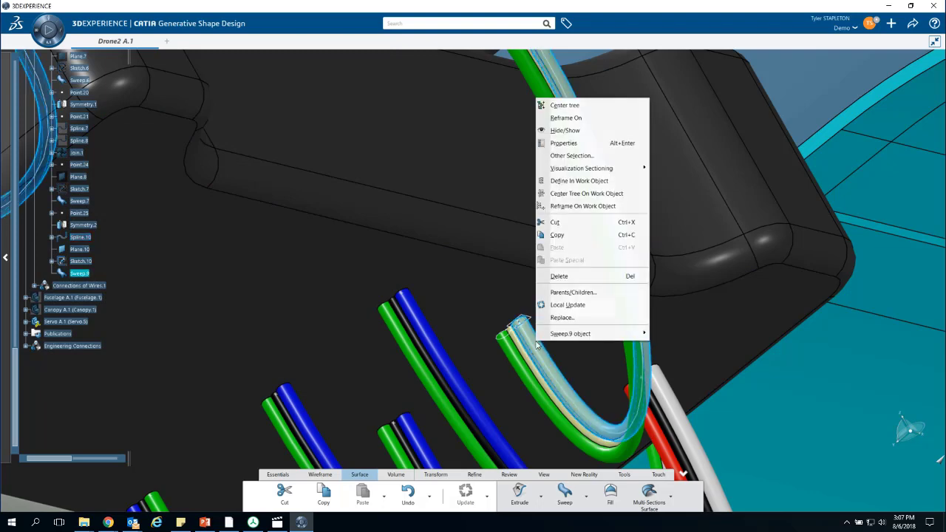
click(564, 143)
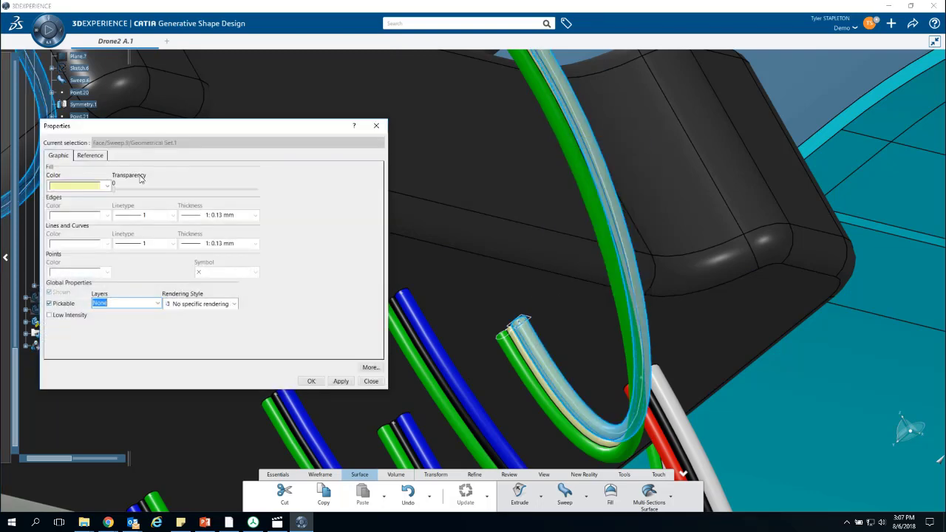
click(106, 187)
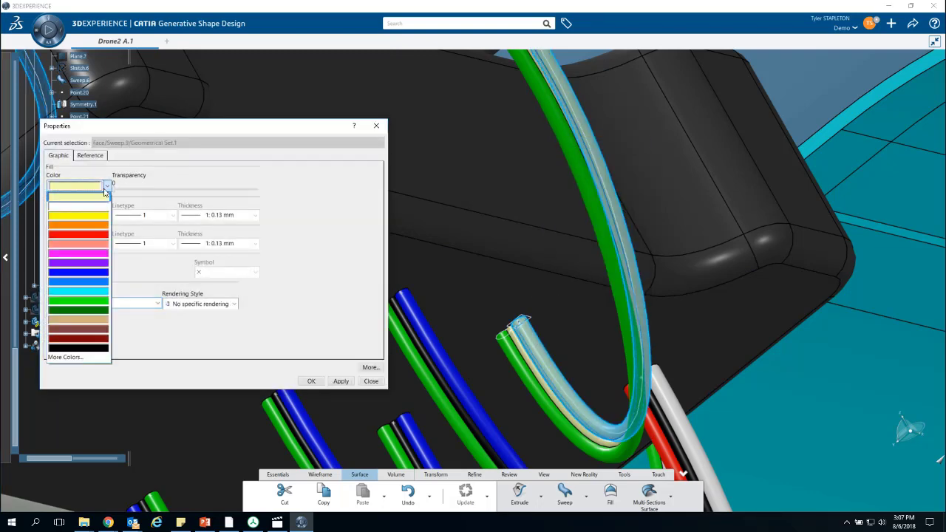
click(93, 273)
click(312, 381)
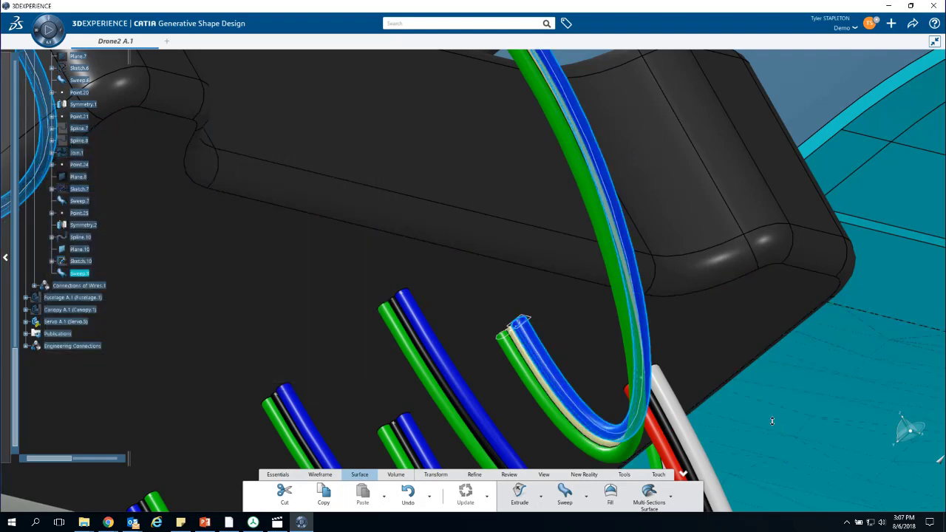
- Set the fill color of the swept wire's middle strand face, between the green and blue strands, to black
scroll(772, 421, up, 3)
right_click(541, 375)
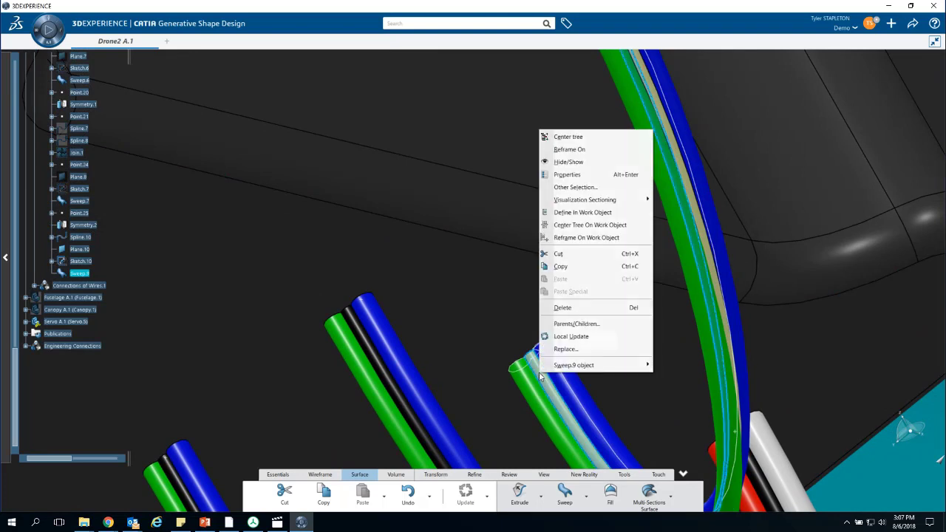
click(551, 175)
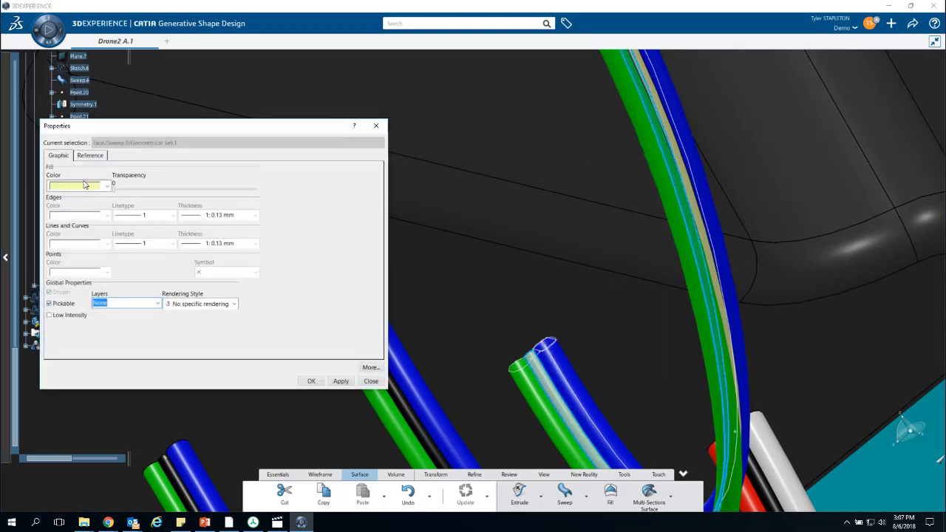
click(107, 186)
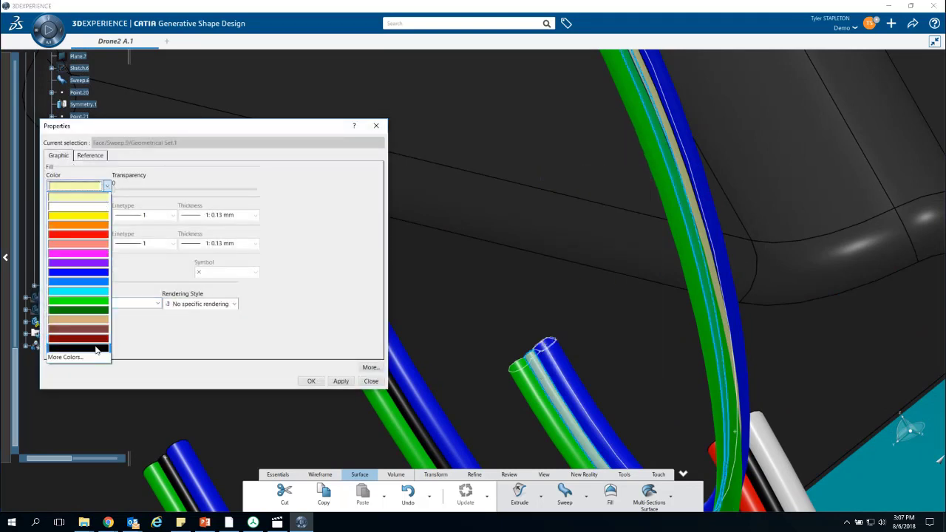
click(97, 348)
click(311, 381)
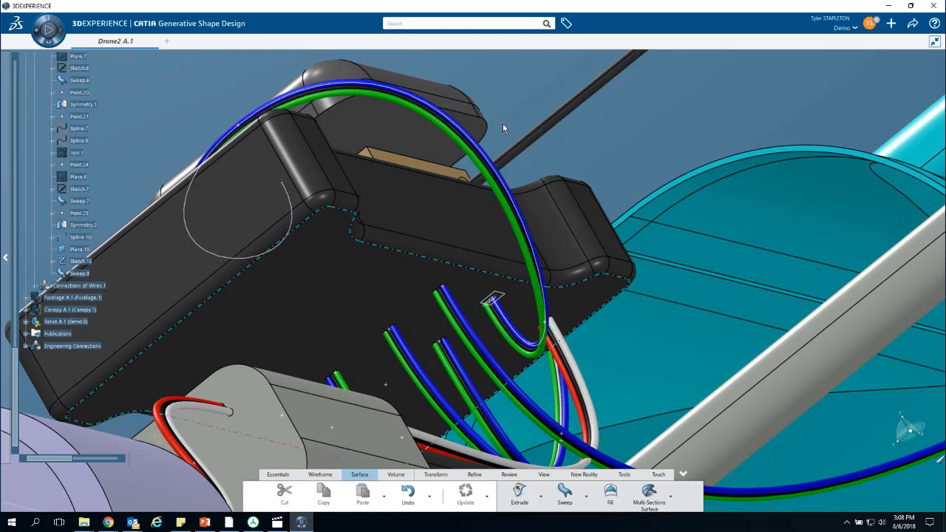
- Examine the colored GPS-to-autopilot wire and its neighbouring wires from several sides
middle_drag(677, 123, 683, 171)
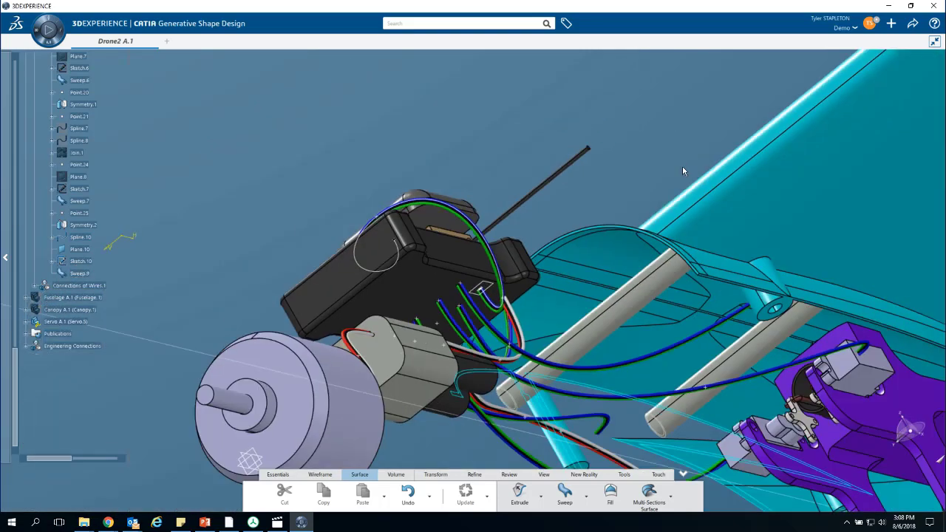
middle_drag(553, 185, 515, 272)
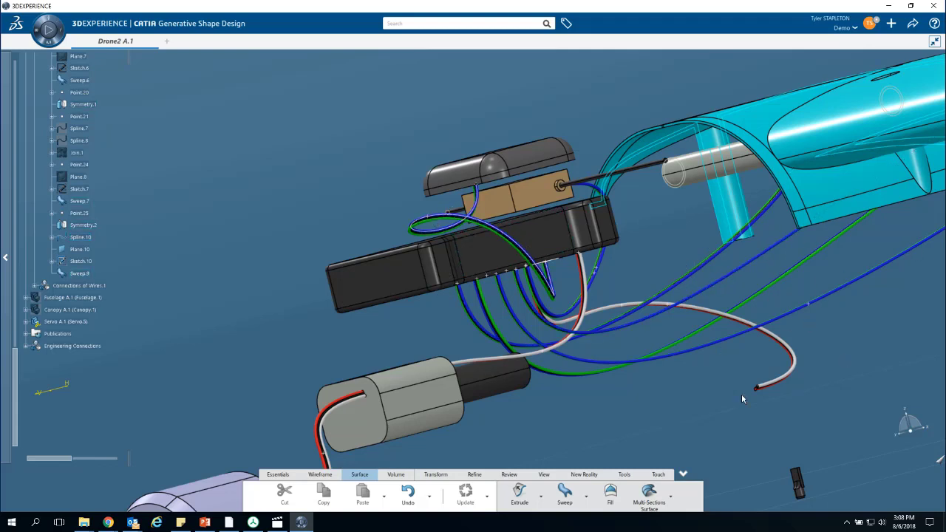
middle_drag(396, 336, 435, 278)
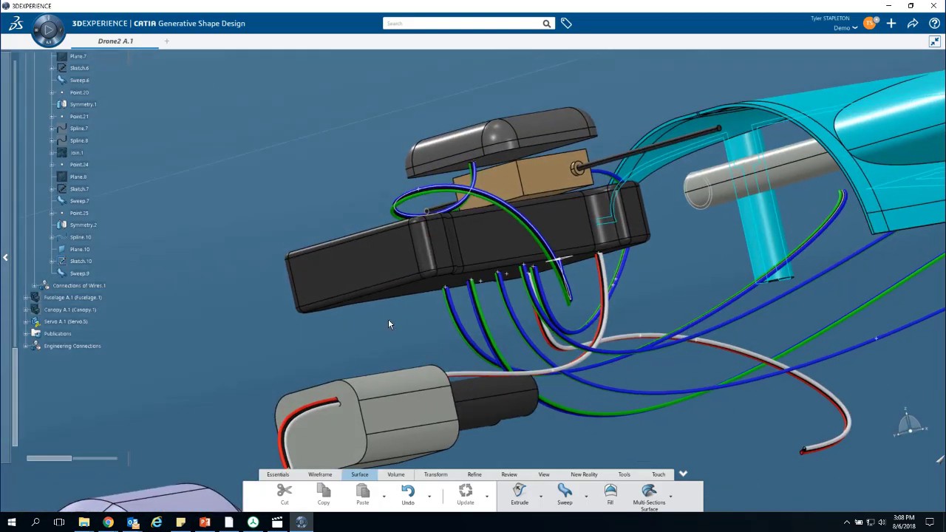